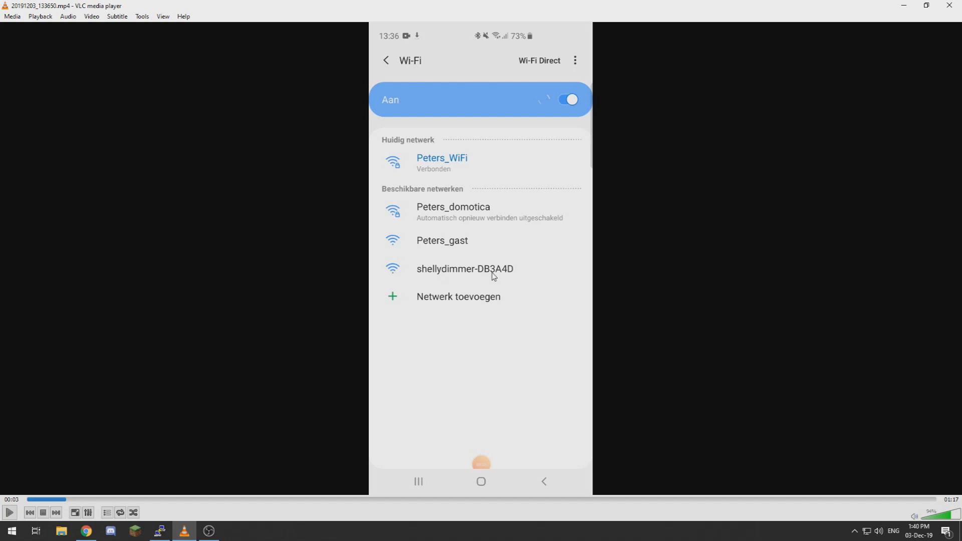
Step: Play the Wi-Fi setup clip through to the settings-saved success message, then minimise VLC
{"action": "left_click", "coordinate": [10, 512]}
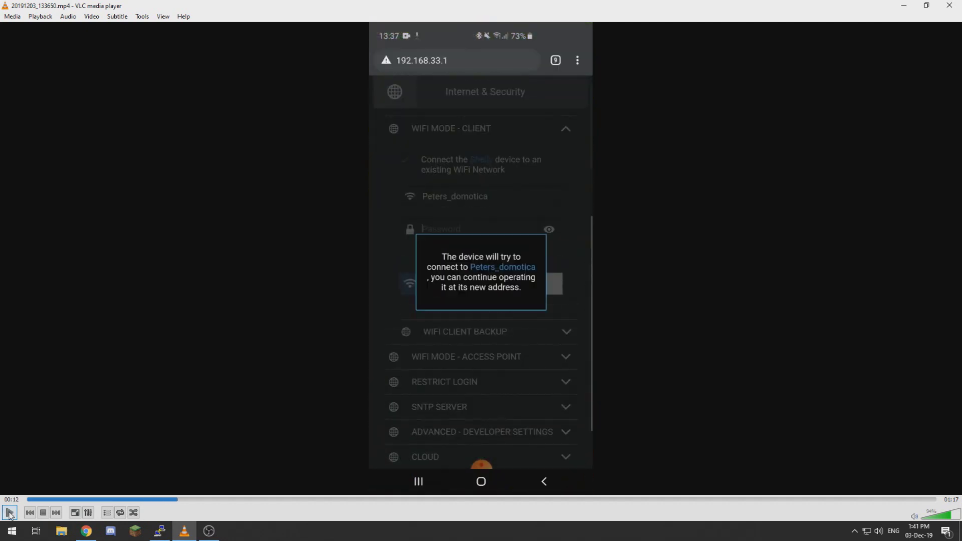
{"action": "left_click", "coordinate": [10, 512]}
{"action": "left_click", "coordinate": [9, 513]}
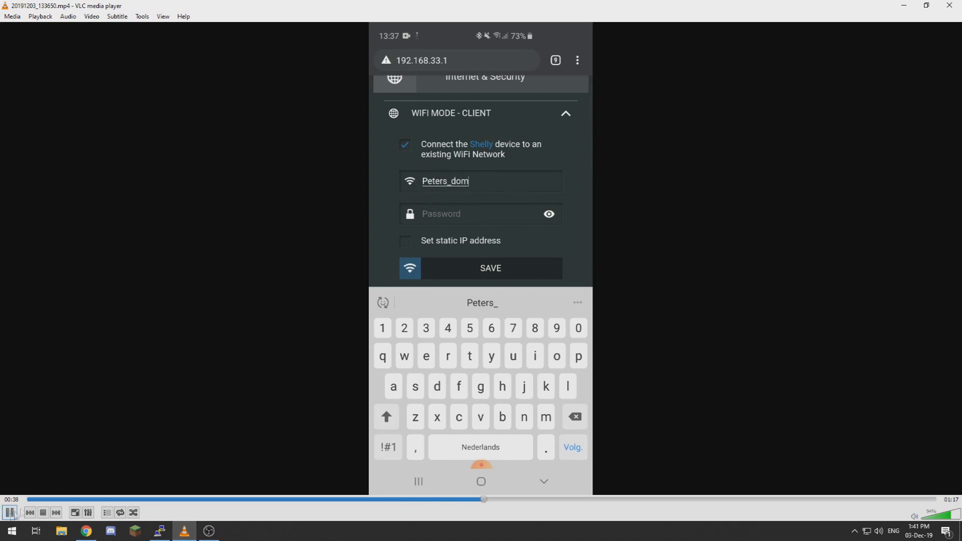
{"action": "left_click", "coordinate": [695, 501]}
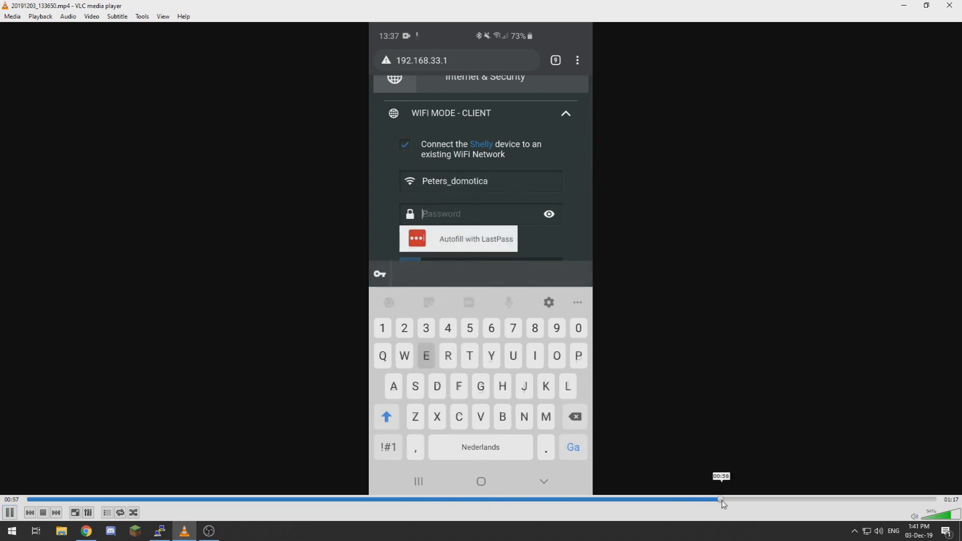
{"action": "left_click", "coordinate": [796, 500]}
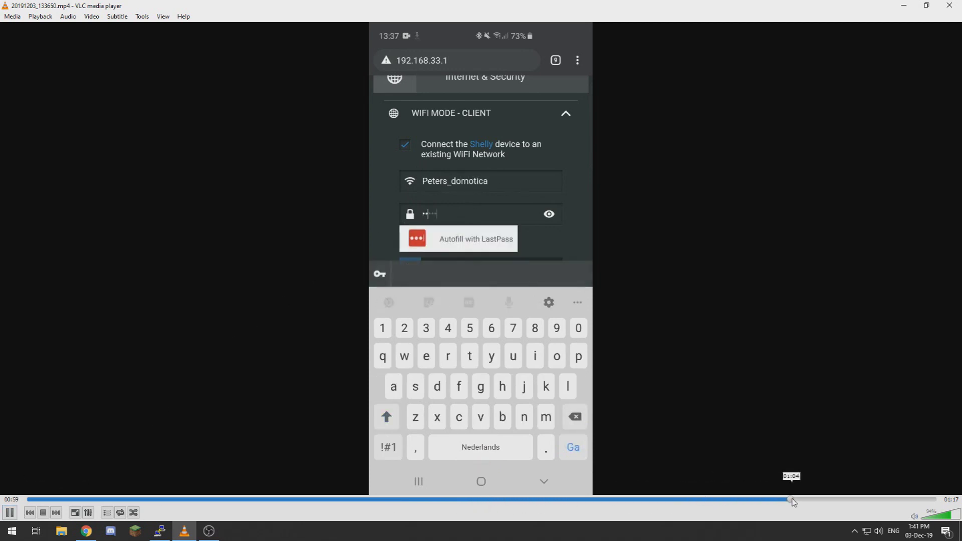
{"action": "left_click", "coordinate": [852, 500]}
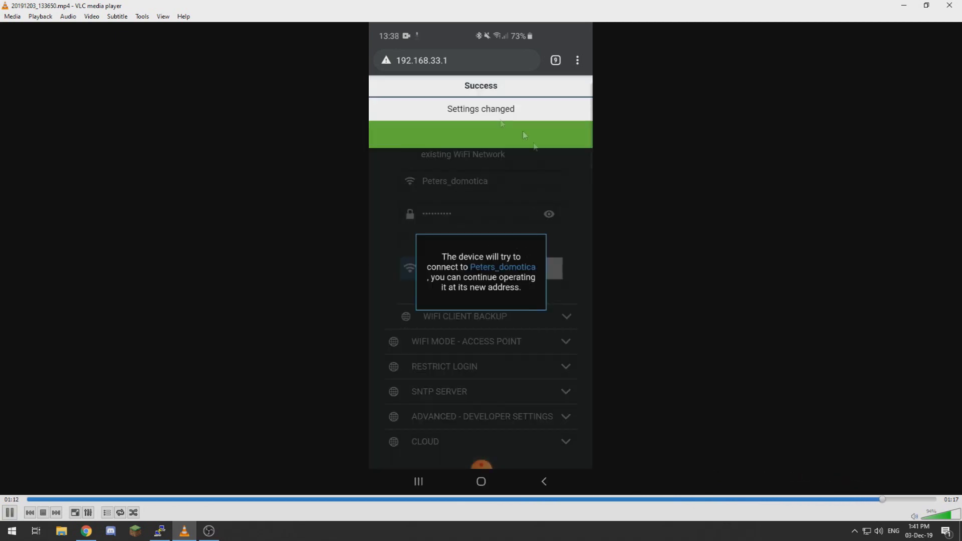
{"action": "left_click", "coordinate": [9, 512]}
{"action": "left_click", "coordinate": [905, 6]}
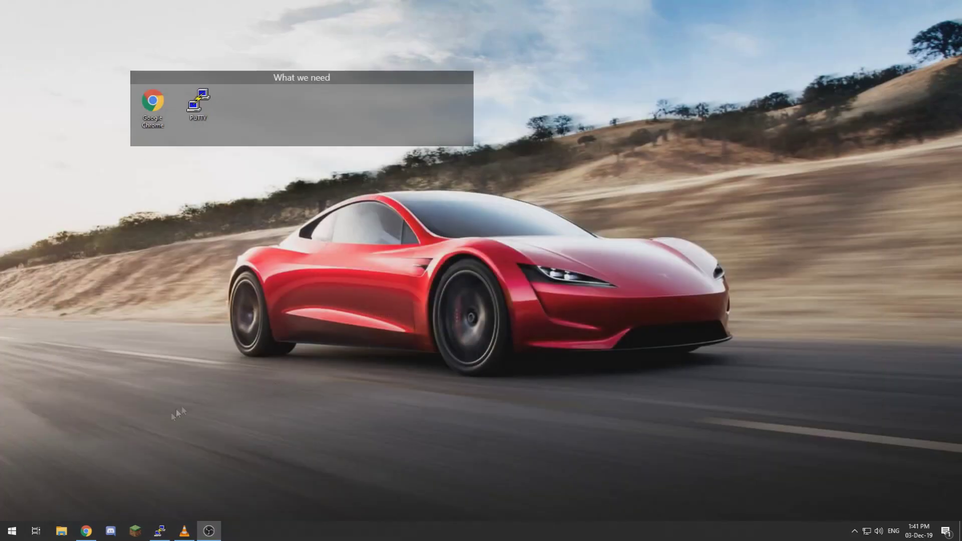
Step: Bring Chrome forward on the Shelly Dimmer page and highlight its IP address 192.168.16.120
{"action": "left_click", "coordinate": [86, 530]}
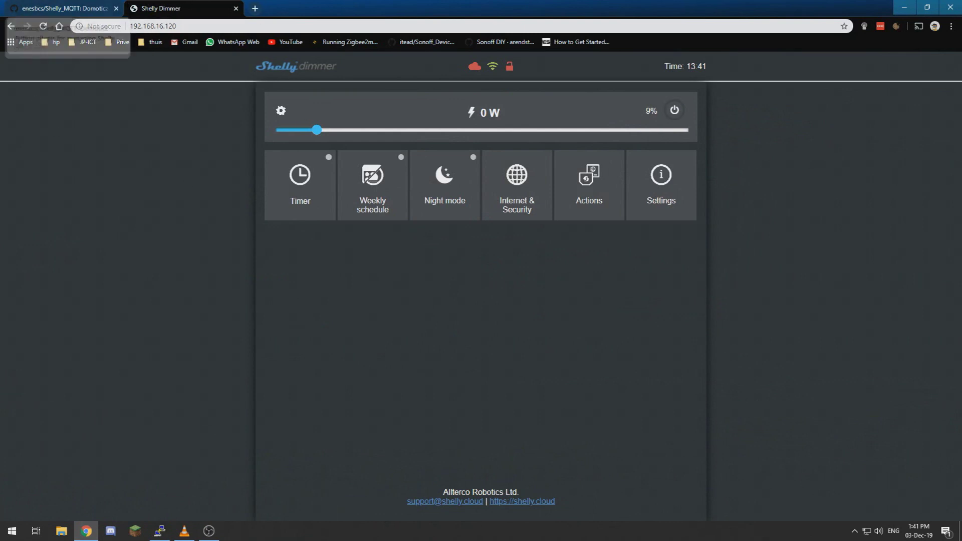
{"action": "left_click", "coordinate": [134, 28]}
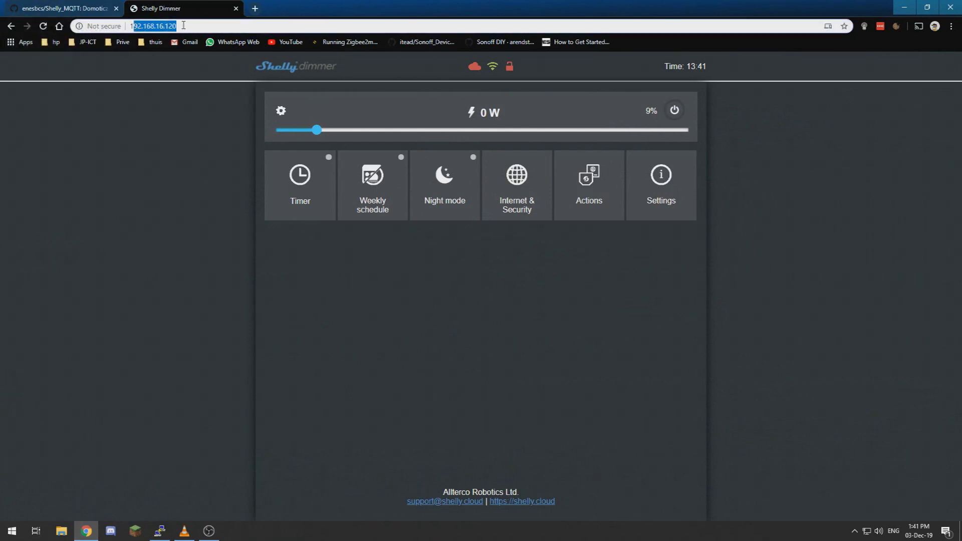
{"action": "left_click", "coordinate": [135, 27]}
{"action": "left_click", "coordinate": [158, 194]}
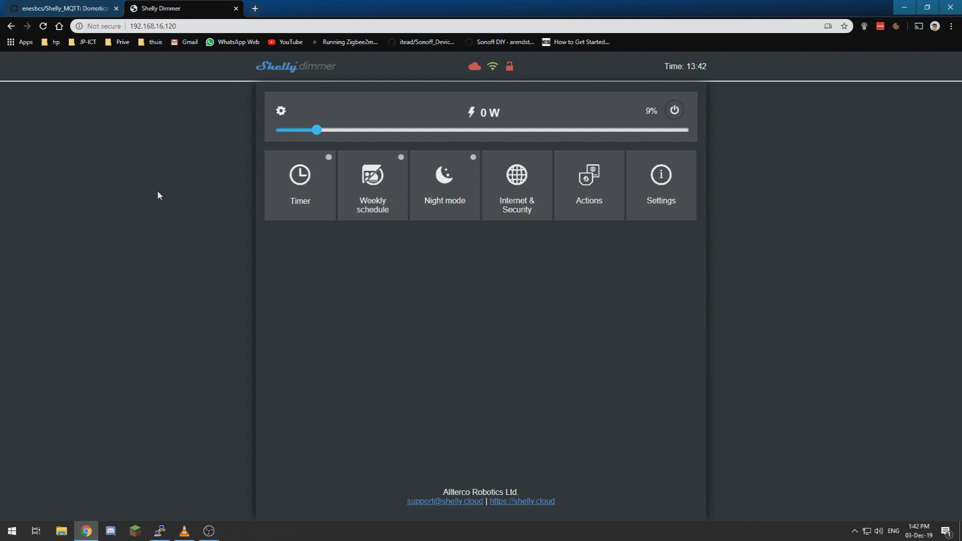
{"action": "left_click_drag", "start_coordinate": [138, 26], "coordinate": [182, 24]}
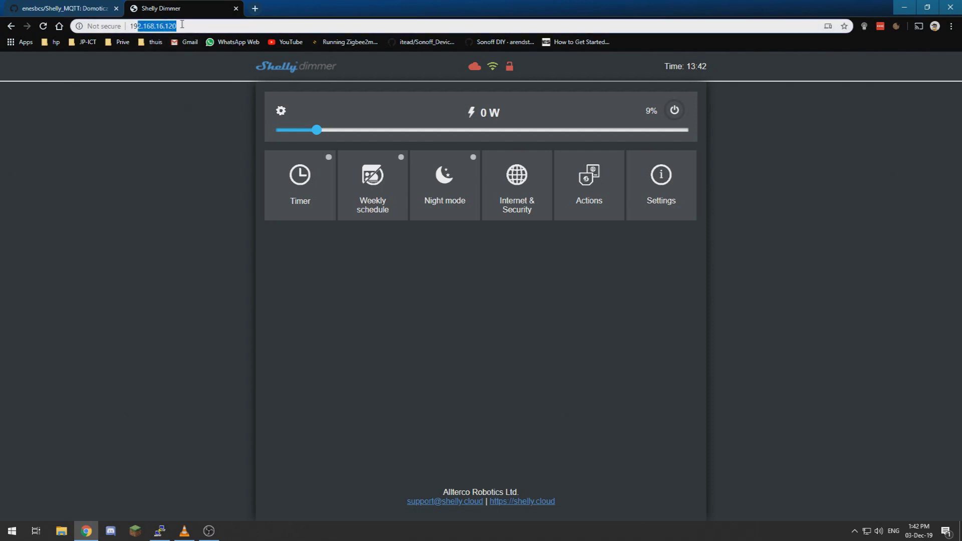
{"action": "left_click", "coordinate": [182, 24]}
{"action": "left_click", "coordinate": [166, 100]}
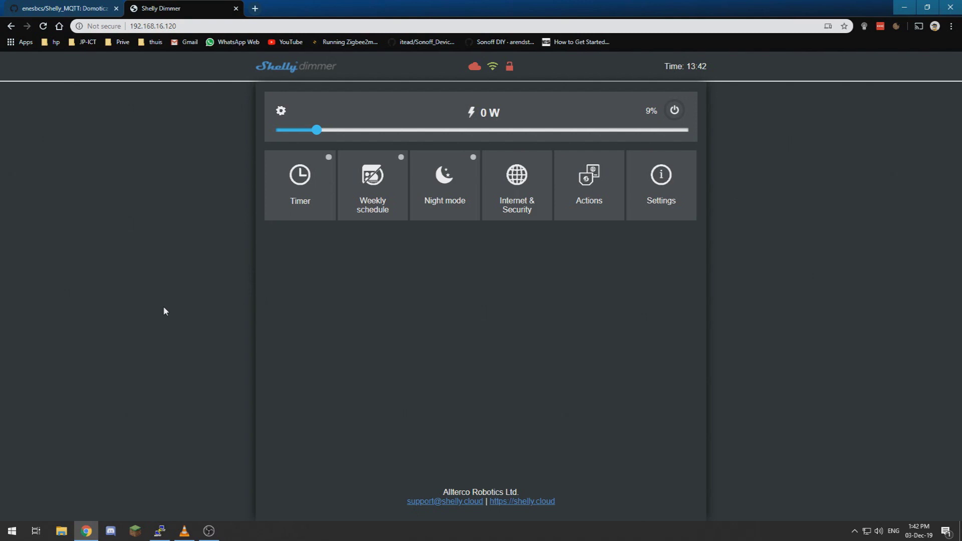
Step: Look through the Timer, Weekly schedule and Night mode panels
{"action": "left_click", "coordinate": [306, 216]}
{"action": "left_click", "coordinate": [364, 192]}
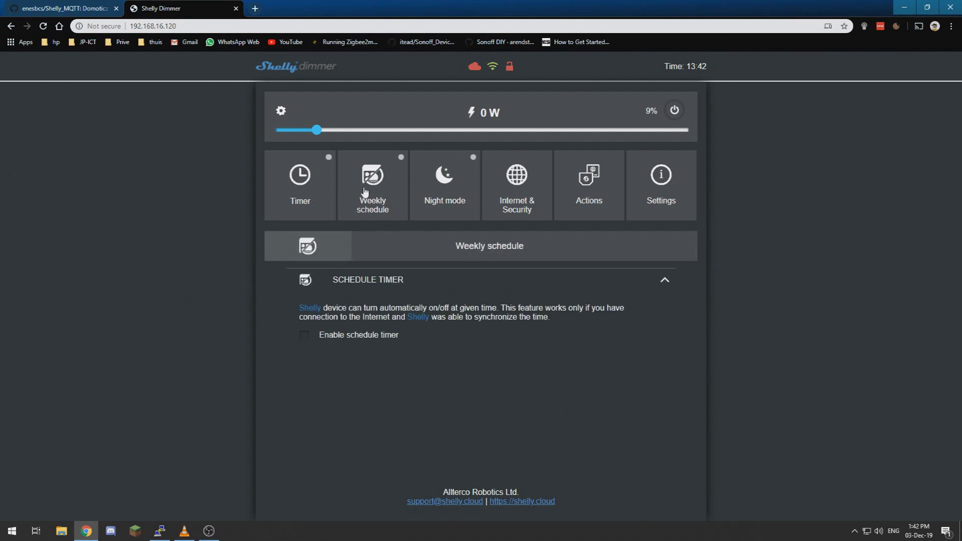
{"action": "left_click", "coordinate": [451, 196]}
Step: Open Internet & Security and briefly expand and collapse the Cloud settings
{"action": "left_click", "coordinate": [529, 198]}
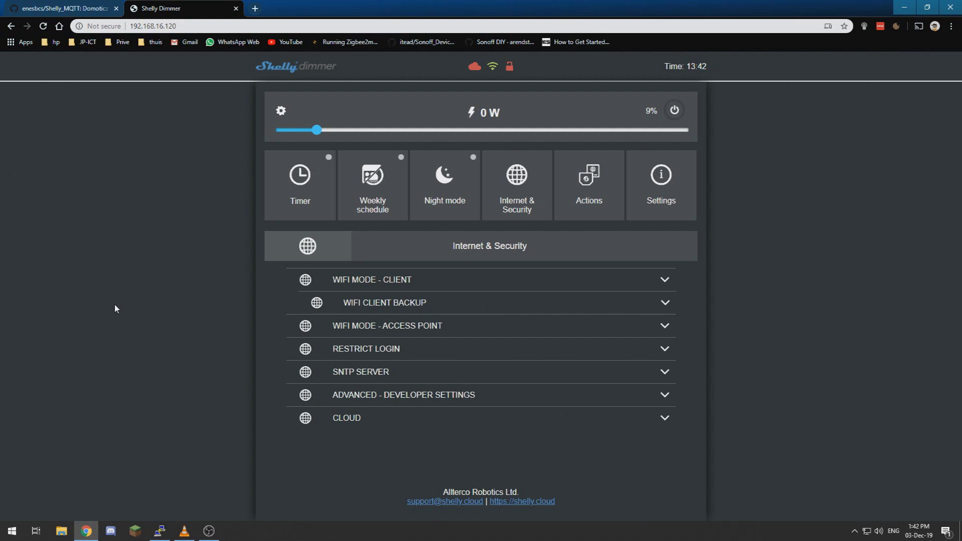
{"action": "left_click", "coordinate": [369, 424]}
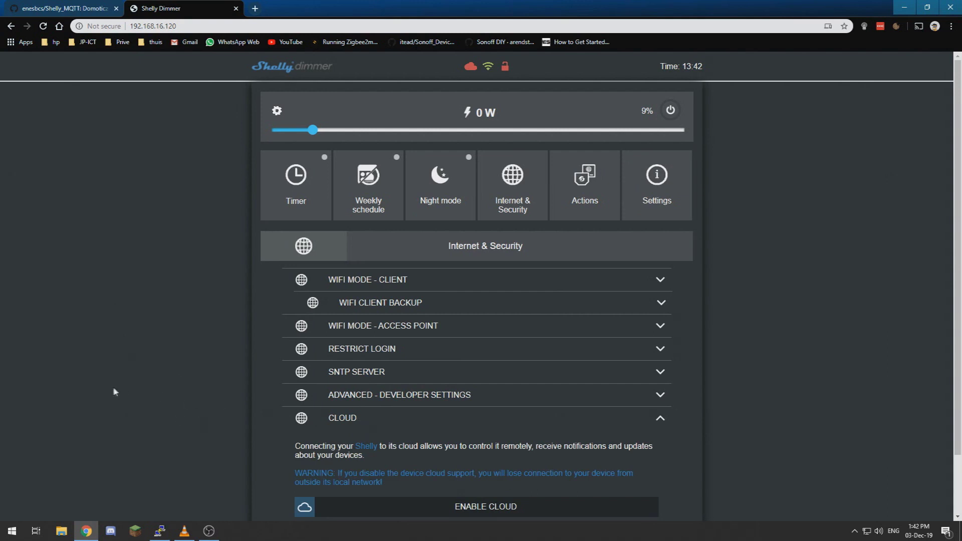
{"action": "scroll", "coordinate": [112, 391], "scroll_direction": "down", "scroll_amount": 2}
{"action": "left_click", "coordinate": [339, 362]}
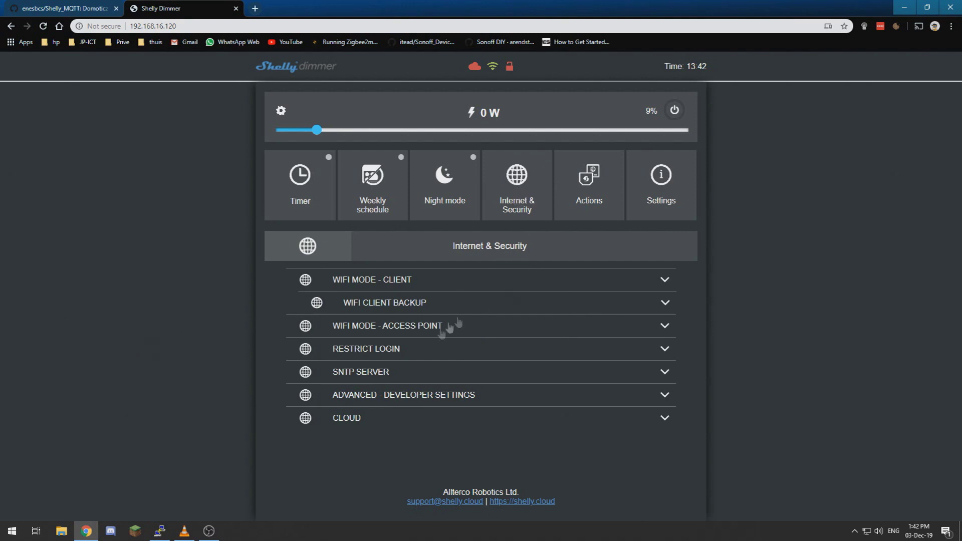
Step: Expand Advanced - Developer Settings and enable action execution via MQTT
{"action": "left_click", "coordinate": [420, 397]}
{"action": "scroll", "coordinate": [206, 351], "scroll_direction": "down", "scroll_amount": 1}
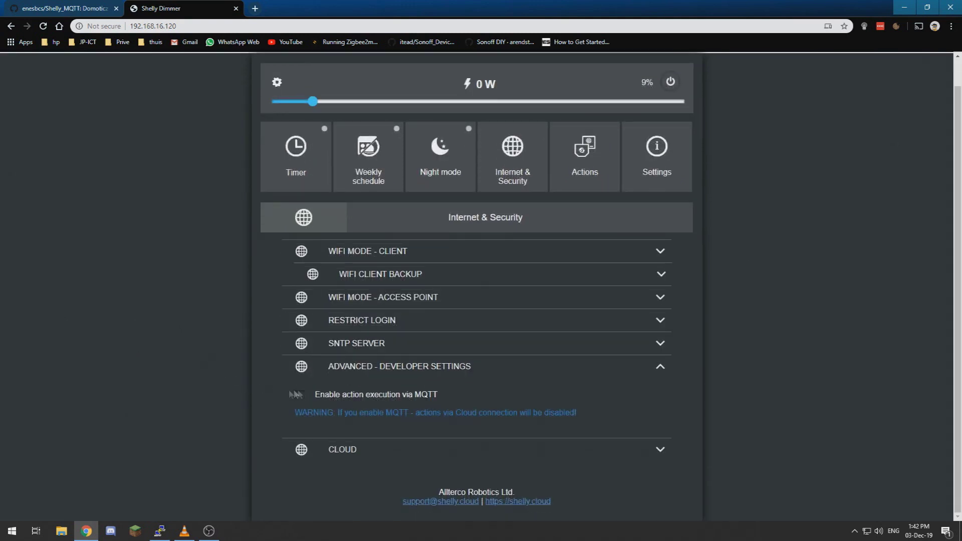
{"action": "left_click", "coordinate": [301, 397]}
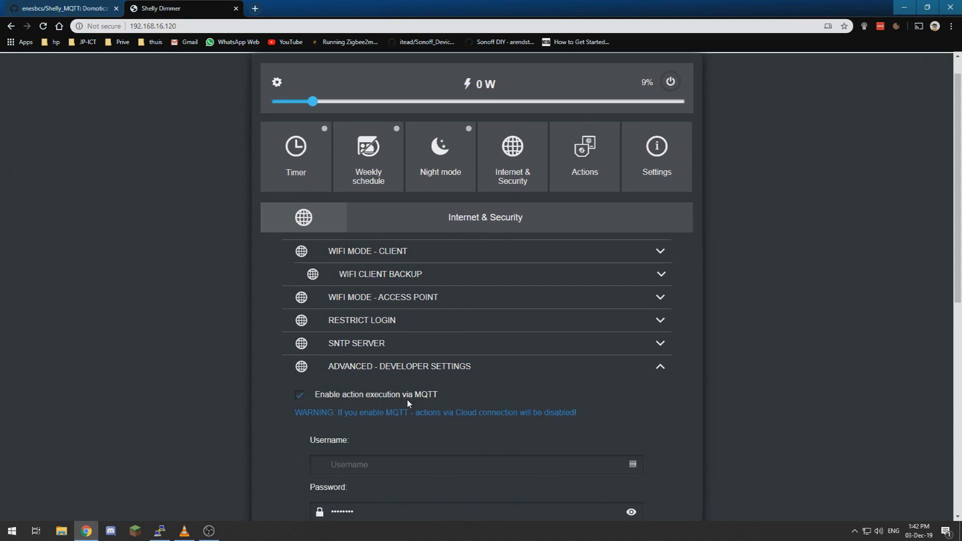
{"action": "scroll", "coordinate": [407, 399], "scroll_direction": "down", "scroll_amount": 3}
Step: Fill in the MQTT broker username and password
{"action": "left_click", "coordinate": [351, 316]}
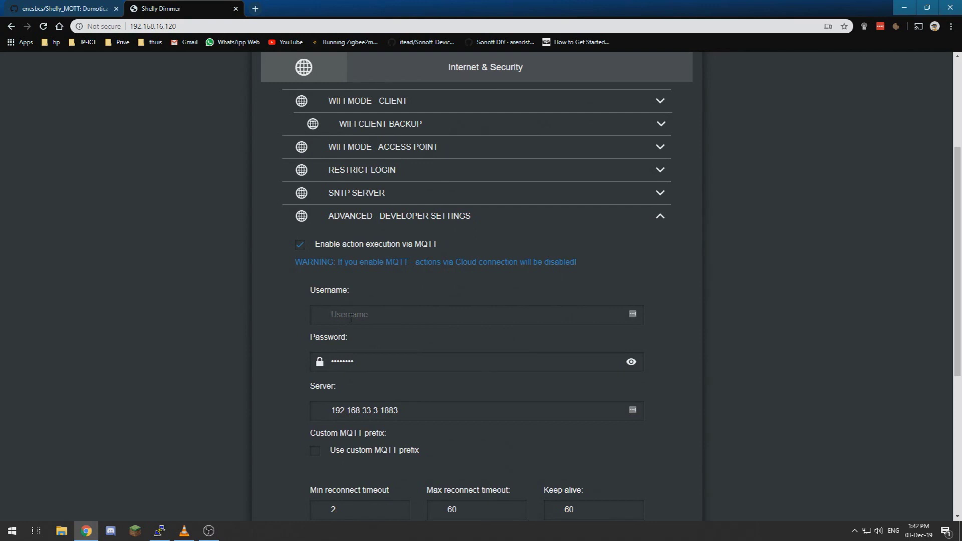
{"action": "type", "text": "mqtt"}
{"action": "key", "text": "Tab"}
{"action": "key", "text": "BackSpace"}
{"action": "type", "text": "mqttpw"}
{"action": "key", "text": "Tab"}
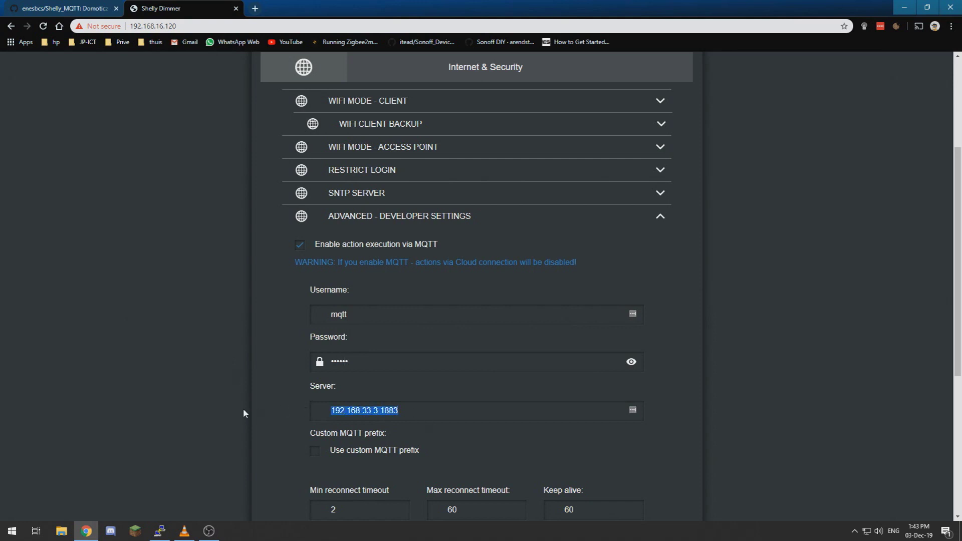
Step: Set the MQTT server to 192.168.2.211:1883 and save the settings
{"action": "type", "text": "192.168.2"}
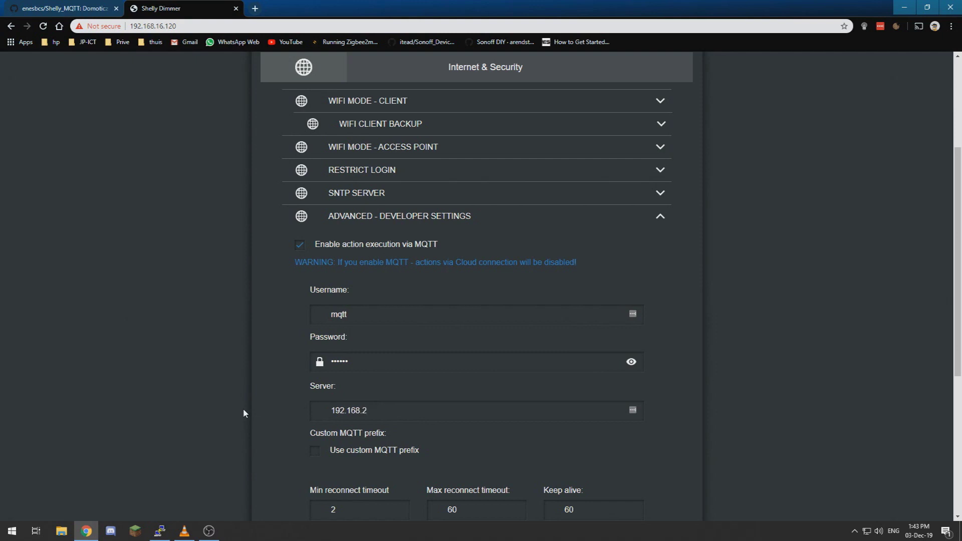
{"action": "key", "text": "ctrl+z"}
{"action": "key", "text": "End"}
{"action": "left_click_drag", "start_coordinate": [379, 410], "coordinate": [264, 410]}
{"action": "type", "text": "192.168.2.2"}
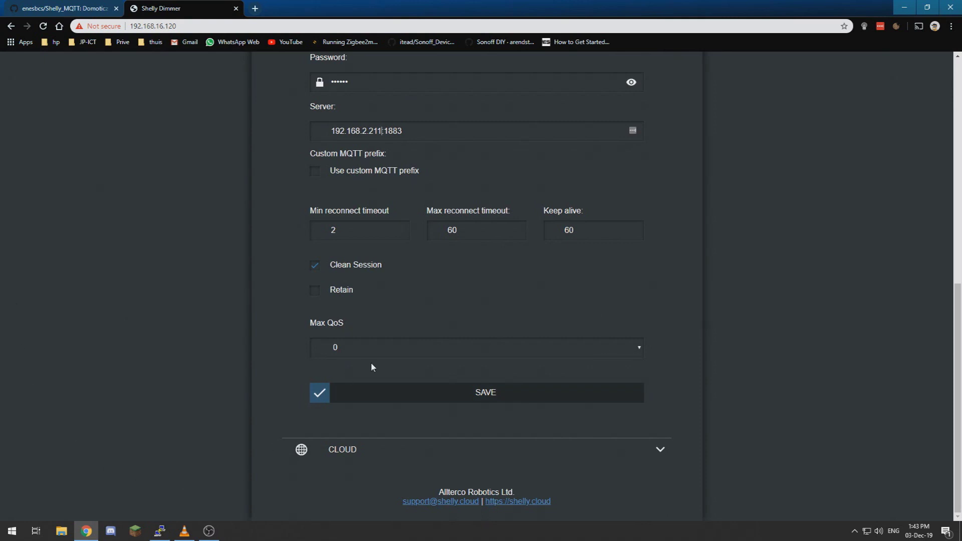
{"action": "left_click", "coordinate": [447, 401]}
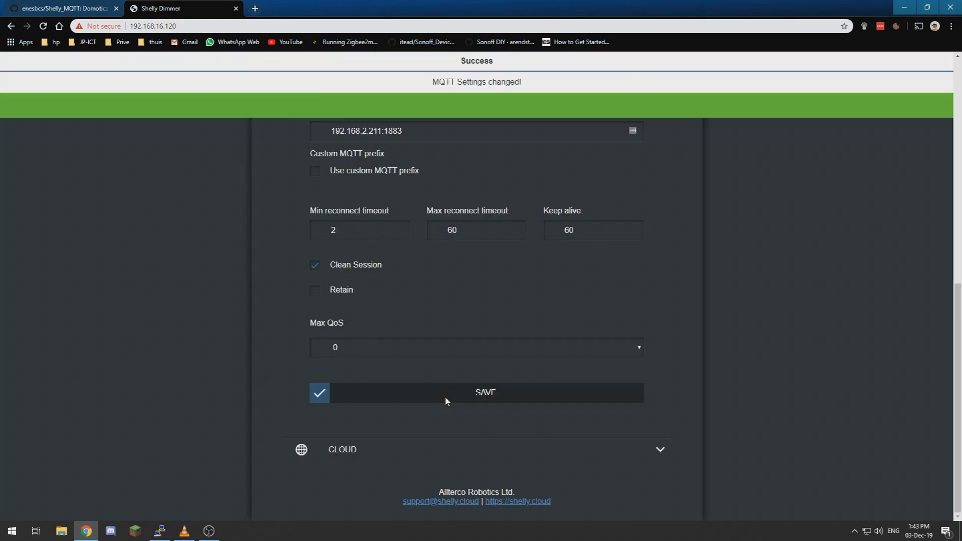
{"action": "scroll", "coordinate": [447, 401], "scroll_direction": "up", "scroll_amount": 10}
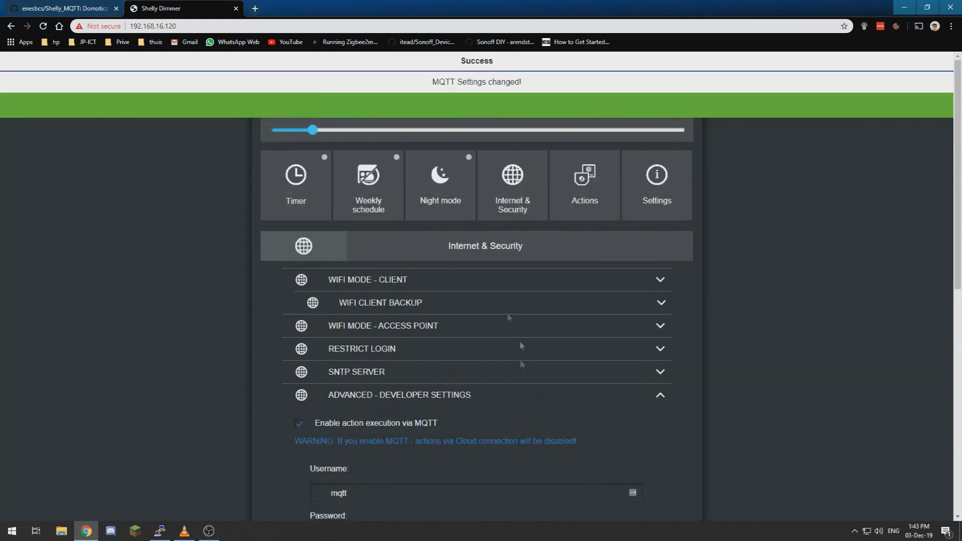
{"action": "scroll", "coordinate": [332, 447], "scroll_direction": "down", "scroll_amount": 3}
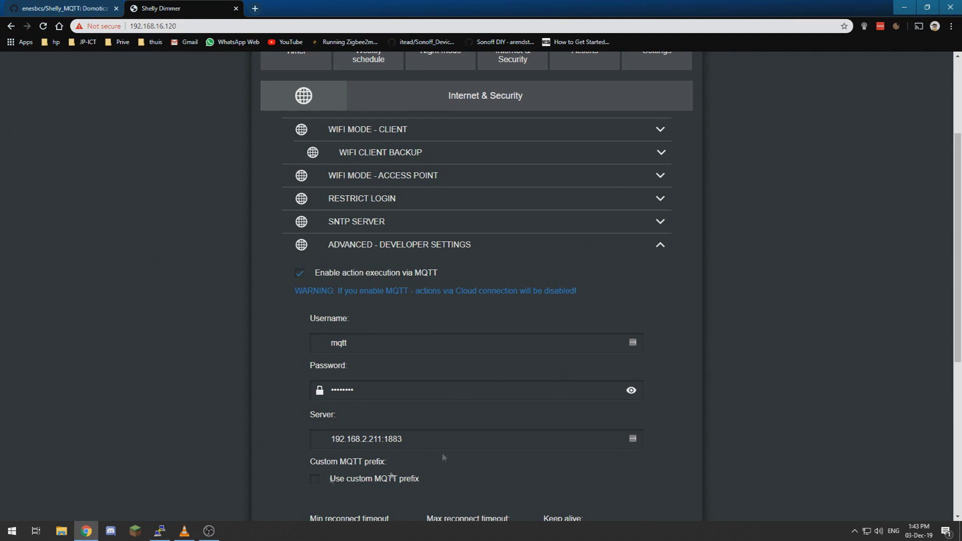
{"action": "scroll", "coordinate": [285, 395], "scroll_direction": "up", "scroll_amount": 3}
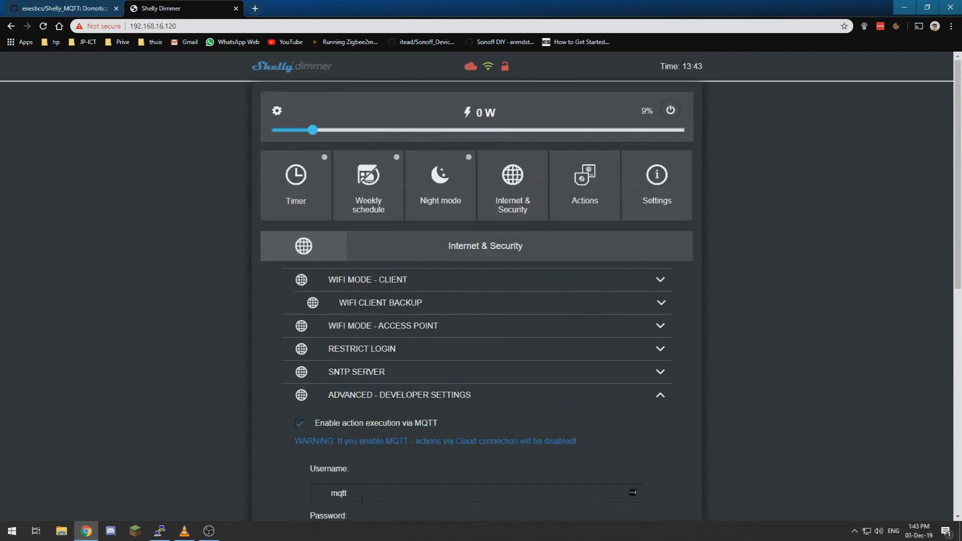
{"action": "scroll", "coordinate": [348, 474], "scroll_direction": "down", "scroll_amount": 7}
{"action": "scroll", "coordinate": [347, 473], "scroll_direction": "up", "scroll_amount": 7}
Step: Return to the Shelly_MQTT repository tab and read the plugin heading
{"action": "left_click", "coordinate": [63, 9]}
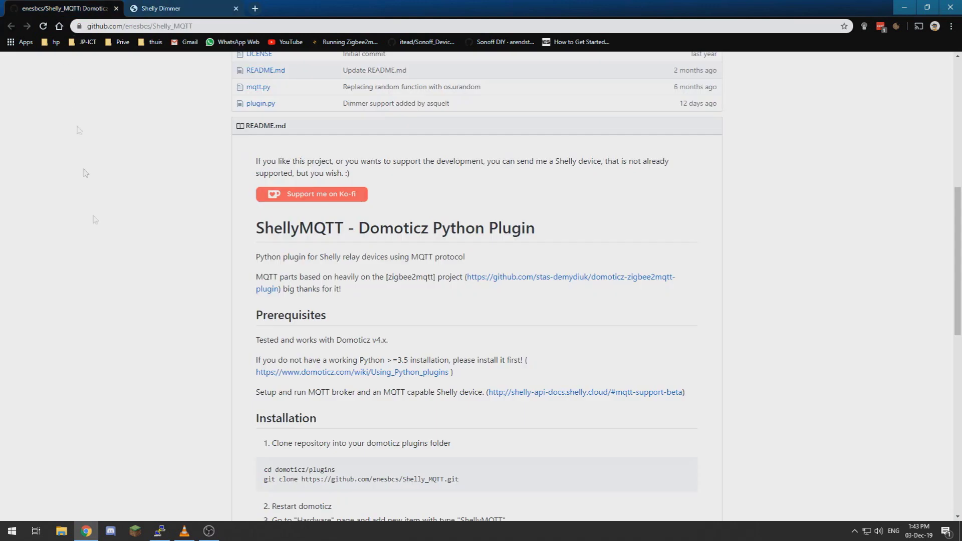
{"action": "scroll", "coordinate": [113, 294], "scroll_direction": "up", "scroll_amount": 5}
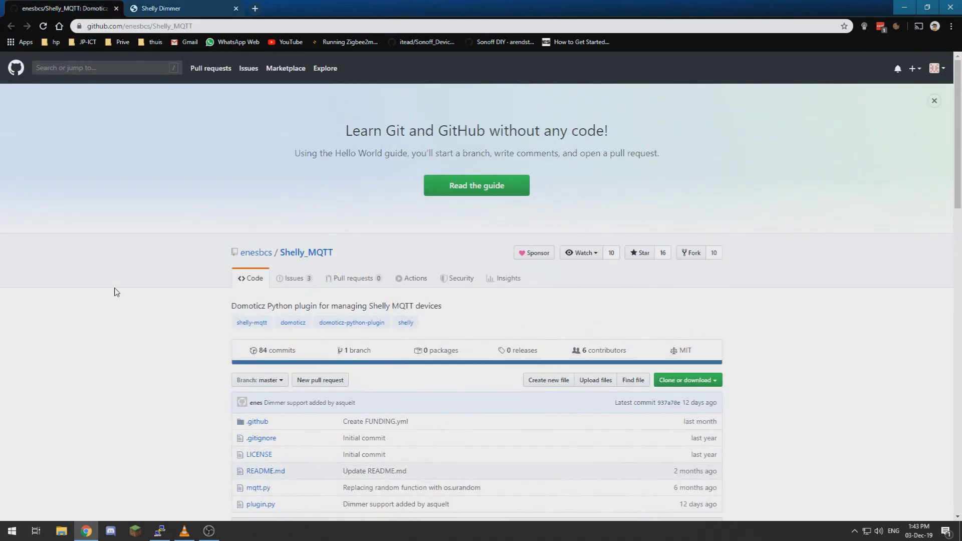
{"action": "left_click", "coordinate": [169, 28]}
{"action": "key", "text": "End"}
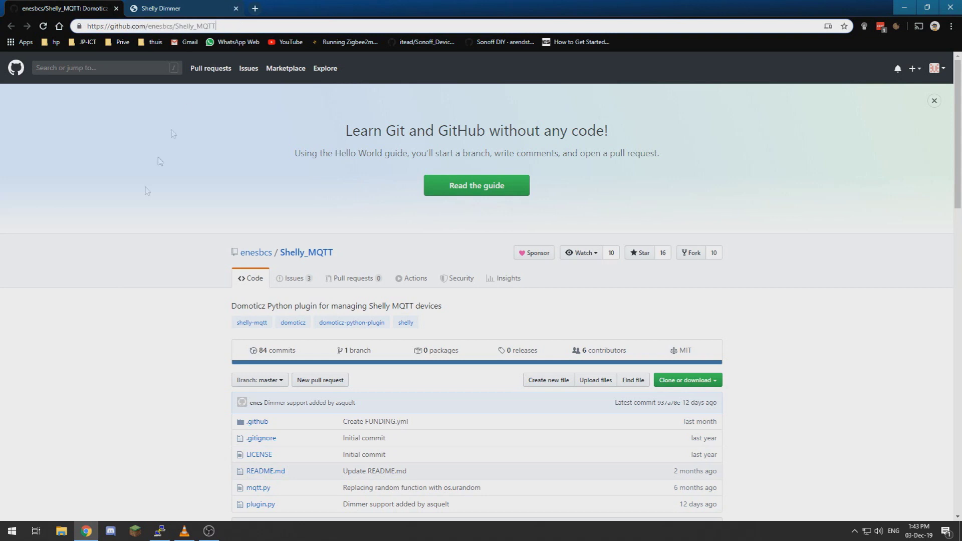
{"action": "left_click", "coordinate": [121, 281]}
{"action": "scroll", "coordinate": [123, 296], "scroll_direction": "down", "scroll_amount": 9}
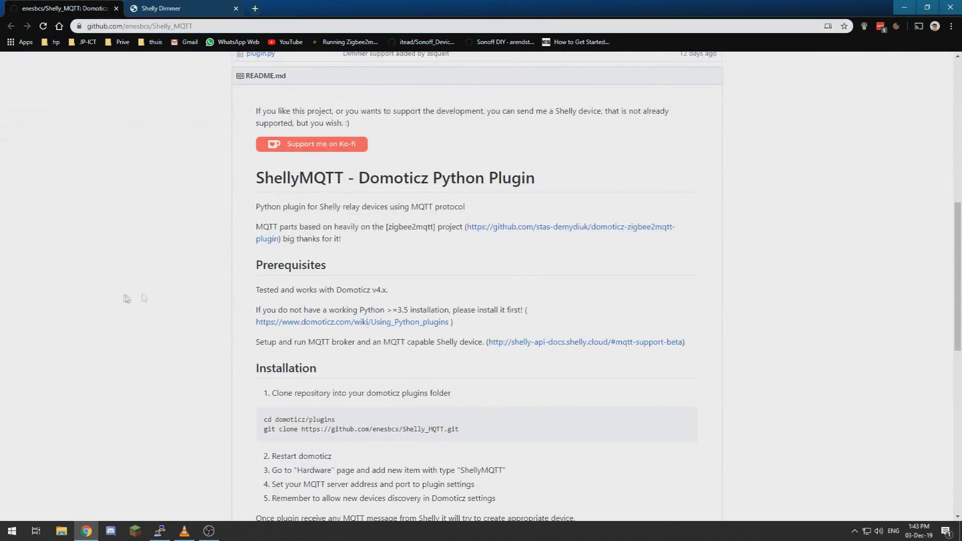
{"action": "left_click_drag", "start_coordinate": [370, 179], "coordinate": [542, 185]}
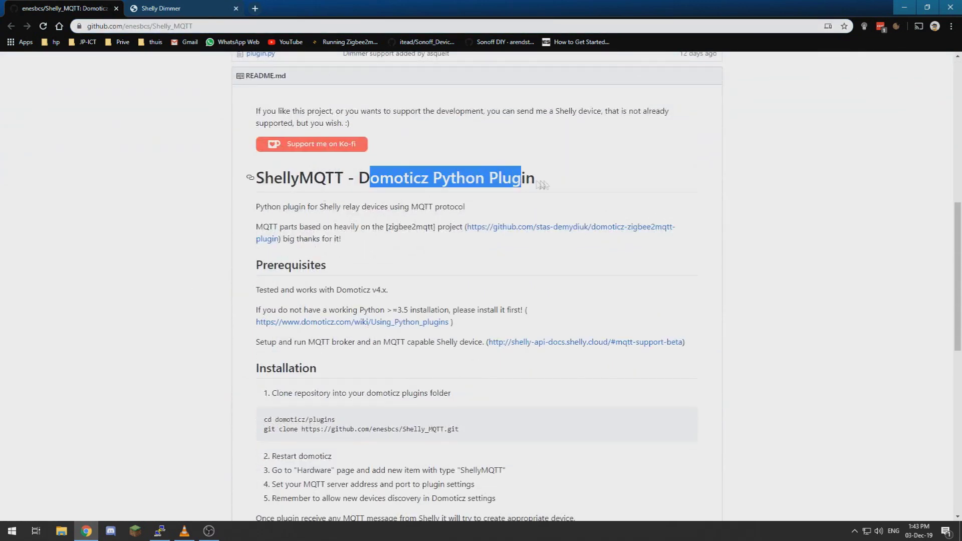
{"action": "left_click", "coordinate": [546, 186]}
Step: Read the supported Shelly devices list, then jump to the top and open Issues
{"action": "scroll", "coordinate": [550, 189], "scroll_direction": "down", "scroll_amount": 15}
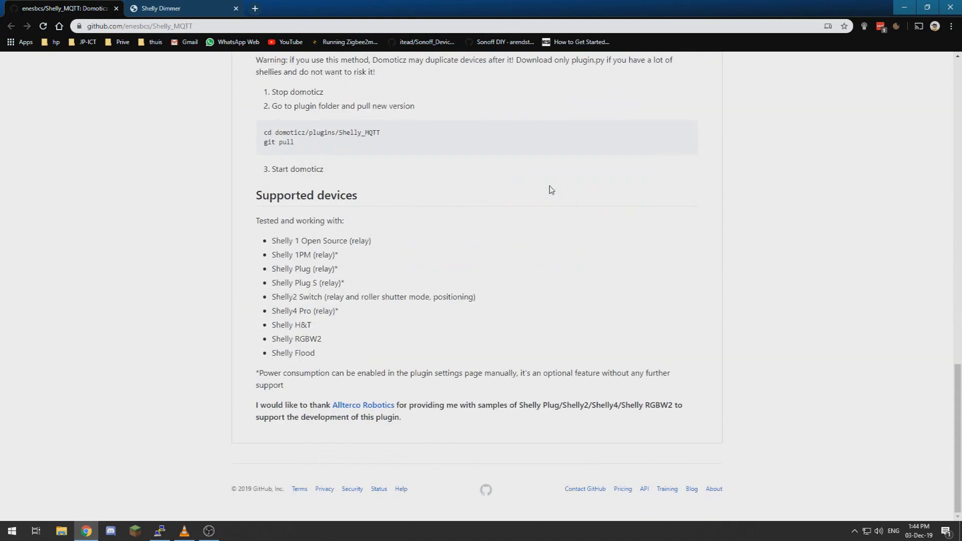
{"action": "left_click_drag", "start_coordinate": [272, 241], "coordinate": [356, 374]}
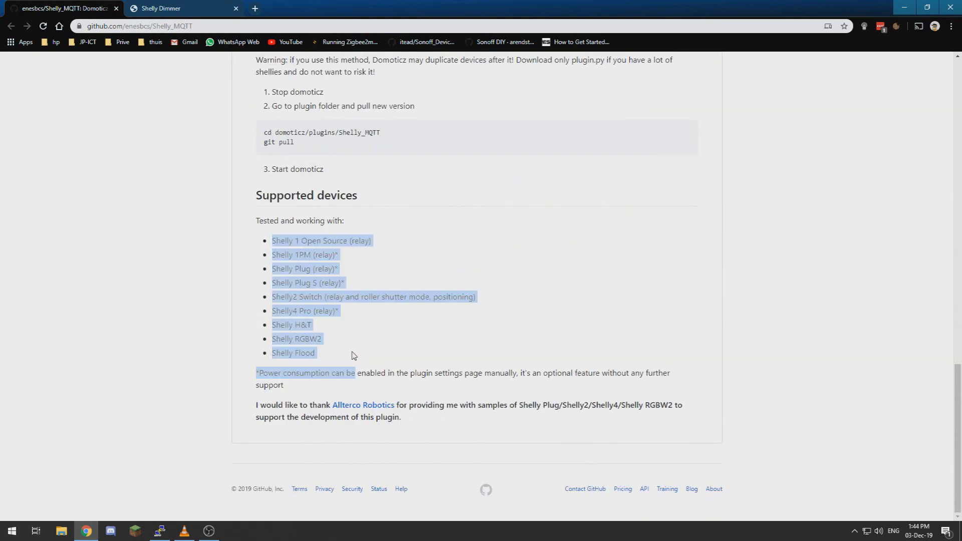
{"action": "left_click", "coordinate": [307, 336]}
{"action": "left_click_drag", "start_coordinate": [273, 241], "coordinate": [330, 351]}
{"action": "left_click", "coordinate": [330, 352]}
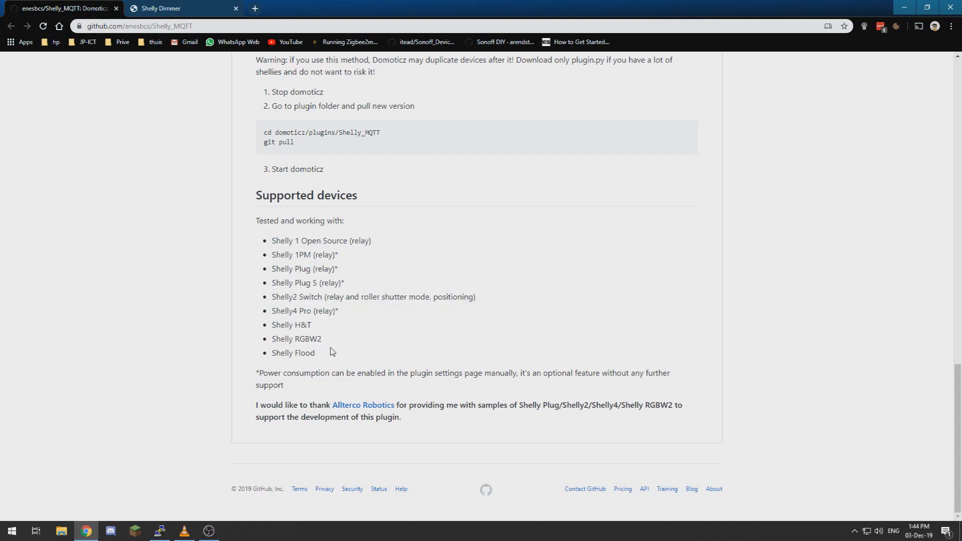
{"action": "key", "text": "Home"}
{"action": "left_click", "coordinate": [301, 283]}
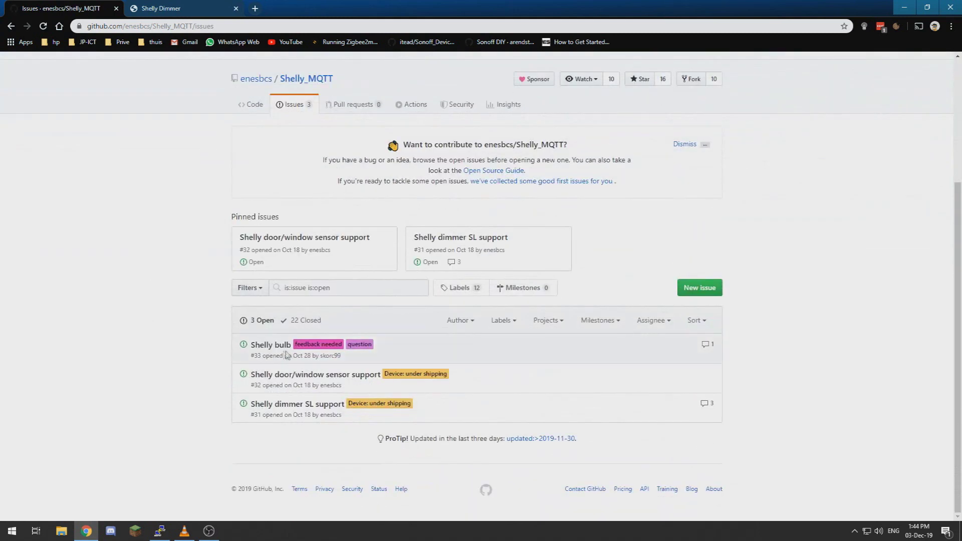
{"action": "left_click", "coordinate": [307, 409]}
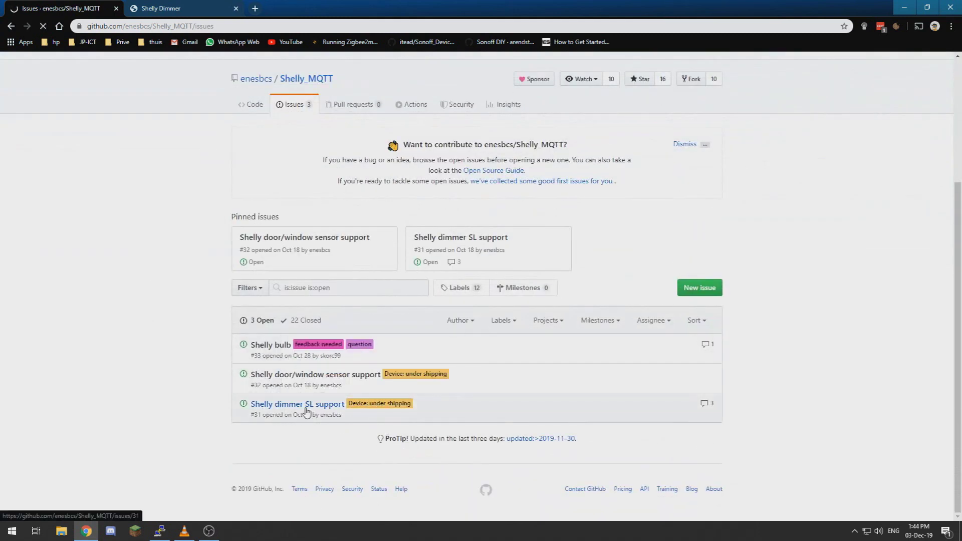
{"action": "scroll", "coordinate": [186, 345], "scroll_direction": "down", "scroll_amount": 10}
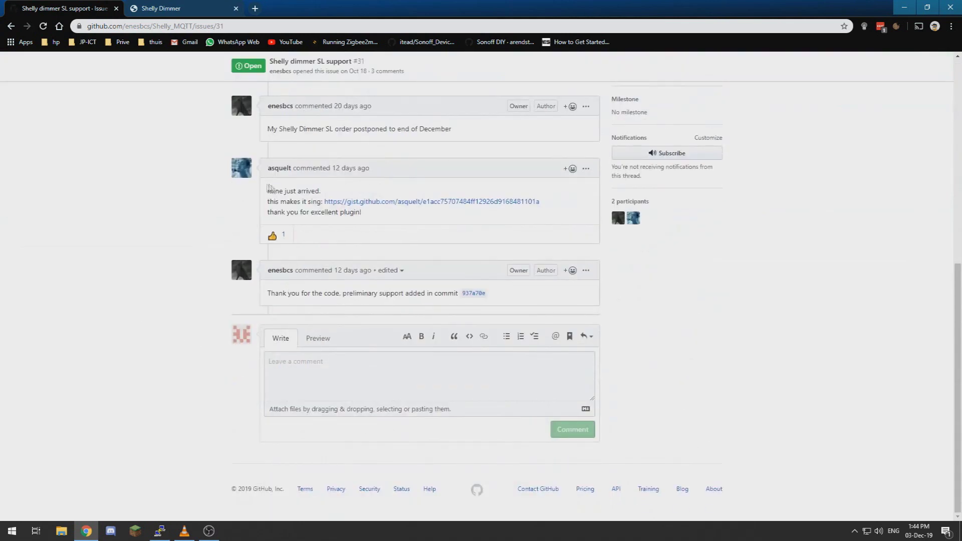
{"action": "left_click_drag", "start_coordinate": [269, 188], "coordinate": [415, 217]}
{"action": "left_click", "coordinate": [411, 218]}
{"action": "left_click_drag", "start_coordinate": [271, 189], "coordinate": [405, 222]}
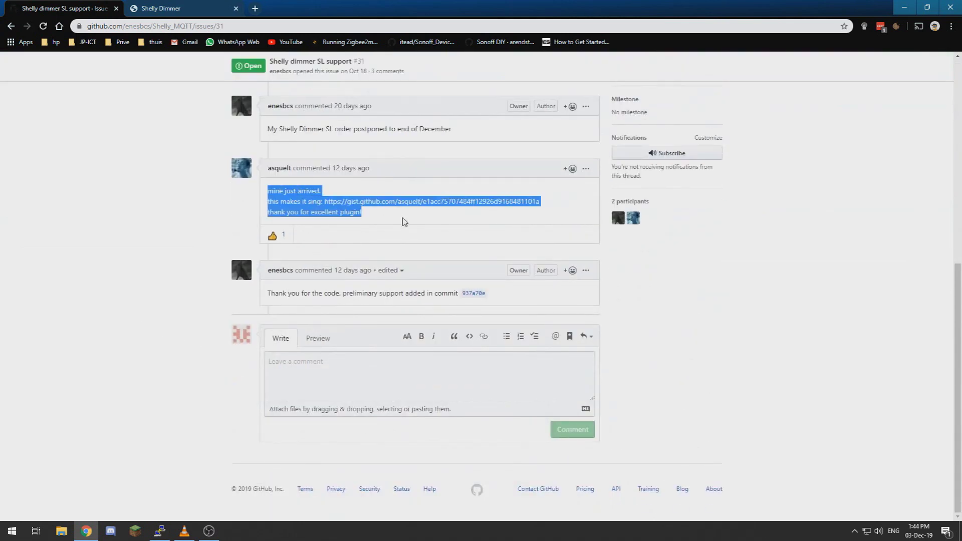
{"action": "left_click", "coordinate": [405, 222]}
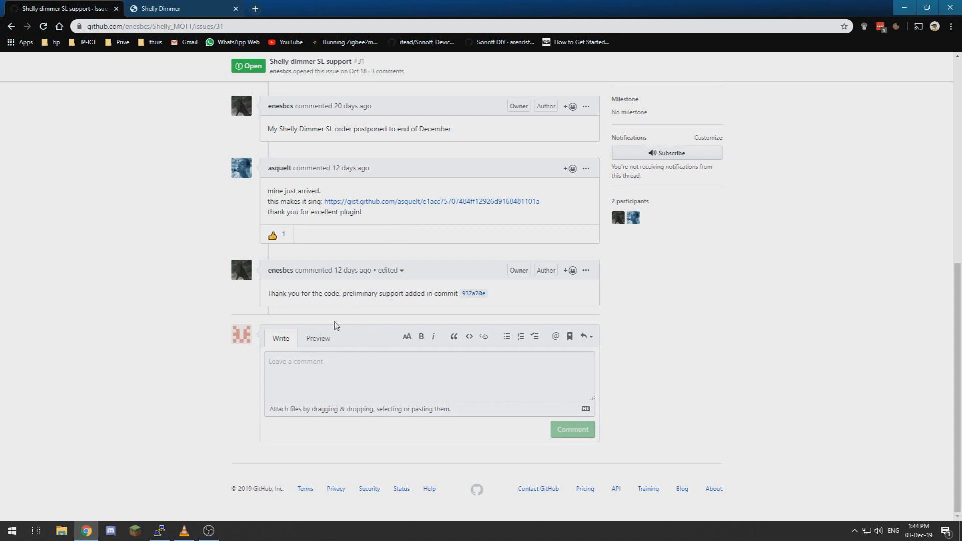
{"action": "left_click_drag", "start_coordinate": [277, 293], "coordinate": [441, 293]}
{"action": "left_click", "coordinate": [460, 291]}
{"action": "scroll", "coordinate": [346, 302], "scroll_direction": "up", "scroll_amount": 5}
{"action": "left_click_drag", "start_coordinate": [302, 303], "coordinate": [368, 303]}
{"action": "left_click", "coordinate": [368, 304]}
{"action": "scroll", "coordinate": [391, 306], "scroll_direction": "down", "scroll_amount": 5}
{"action": "scroll", "coordinate": [364, 311], "scroll_direction": "up", "scroll_amount": 3}
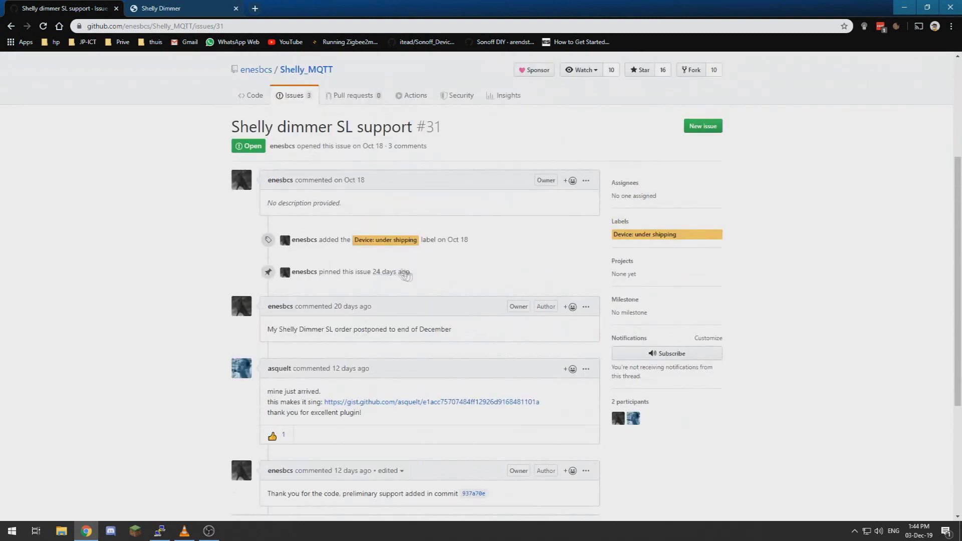
{"action": "left_click_drag", "start_coordinate": [282, 240], "coordinate": [352, 239]}
{"action": "left_click", "coordinate": [453, 240]}
{"action": "scroll", "coordinate": [351, 261], "scroll_direction": "up", "scroll_amount": 5}
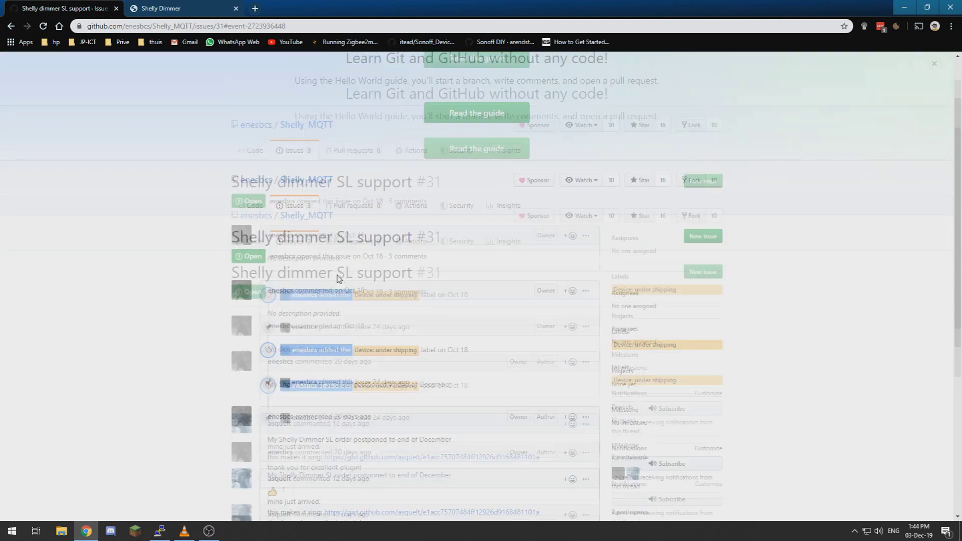
Step: Back on the repository code page, locate the cd domoticz/plugins install command
{"action": "left_click", "coordinate": [259, 279]}
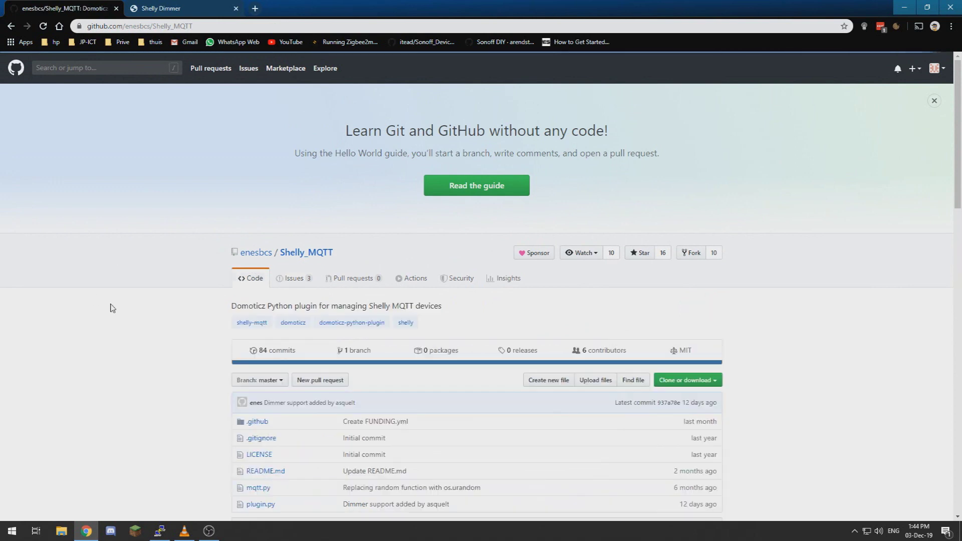
{"action": "scroll", "coordinate": [112, 307], "scroll_direction": "down", "scroll_amount": 3}
{"action": "scroll", "coordinate": [111, 308], "scroll_direction": "down", "scroll_amount": 10}
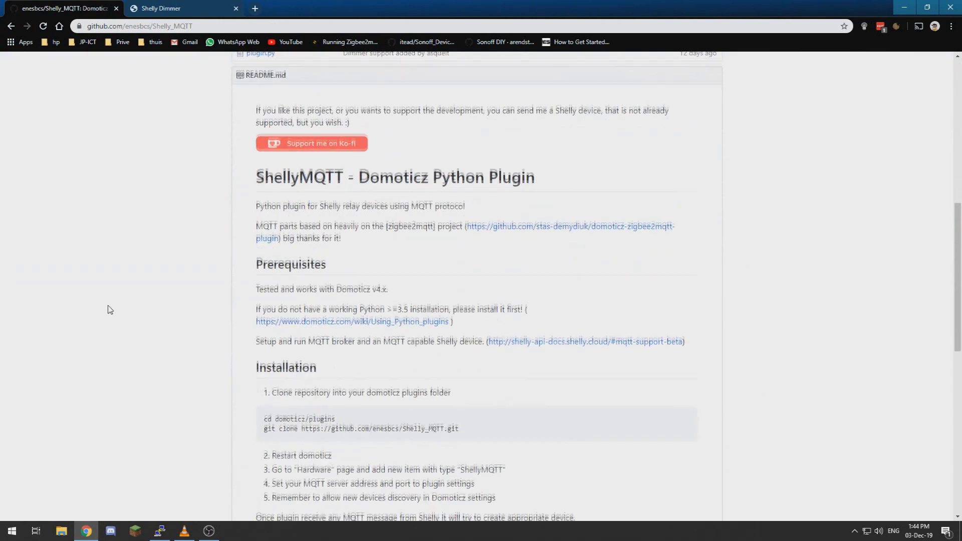
{"action": "left_click_drag", "start_coordinate": [330, 321], "coordinate": [264, 320]}
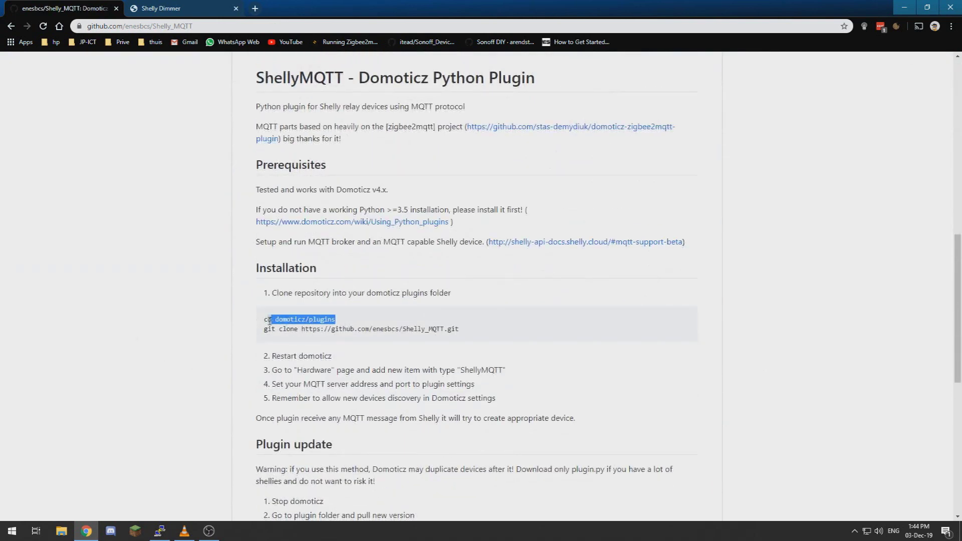
{"action": "left_click", "coordinate": [337, 321]}
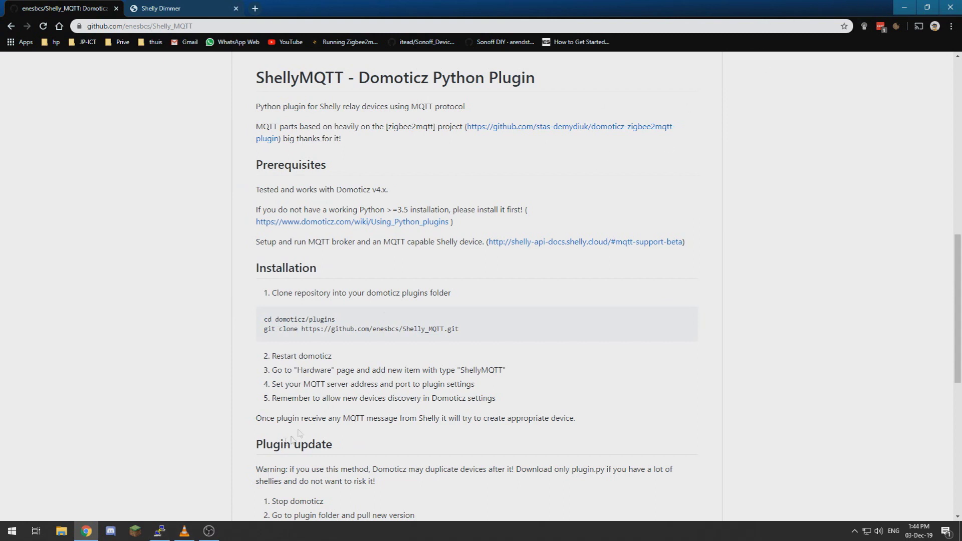
Step: In the Raspberry Pi terminal, change into the domoticz/plugins folder
{"action": "left_click", "coordinate": [160, 532]}
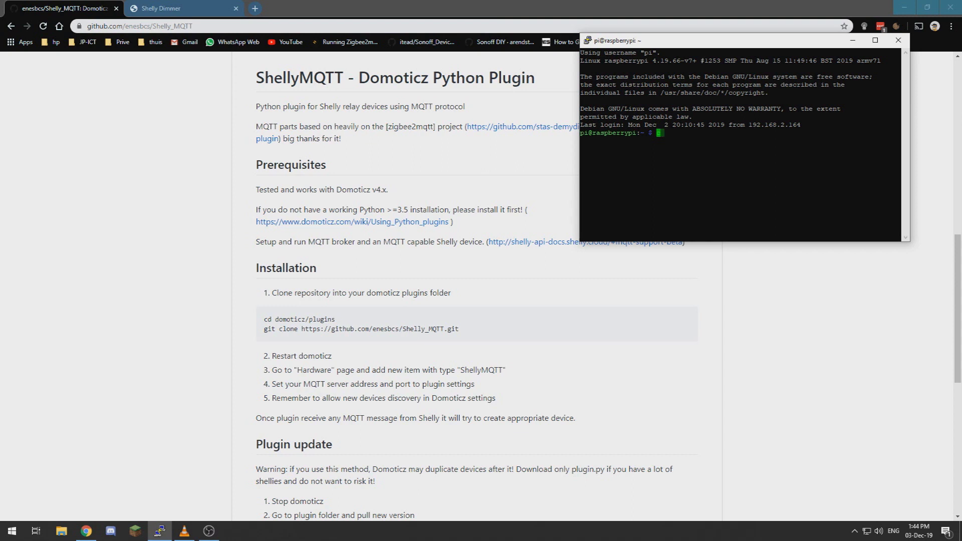
{"action": "type", "text": "cd di"}
{"action": "key", "text": "BackSpace"}
{"action": "type", "text": "omoticz/pl"}
{"action": "key", "text": "Tab"}
{"action": "key", "text": "Return"}
{"action": "left_click_drag", "start_coordinate": [526, 332], "coordinate": [266, 333]}
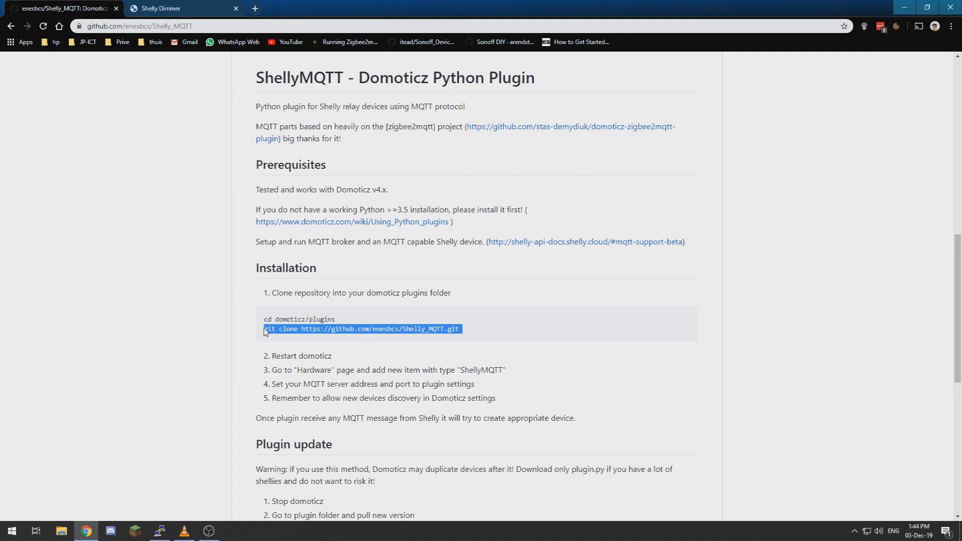
{"action": "key", "text": "ctrl+c"}
{"action": "key", "text": "alt+Tab"}
{"action": "key", "text": "shift+Insert"}
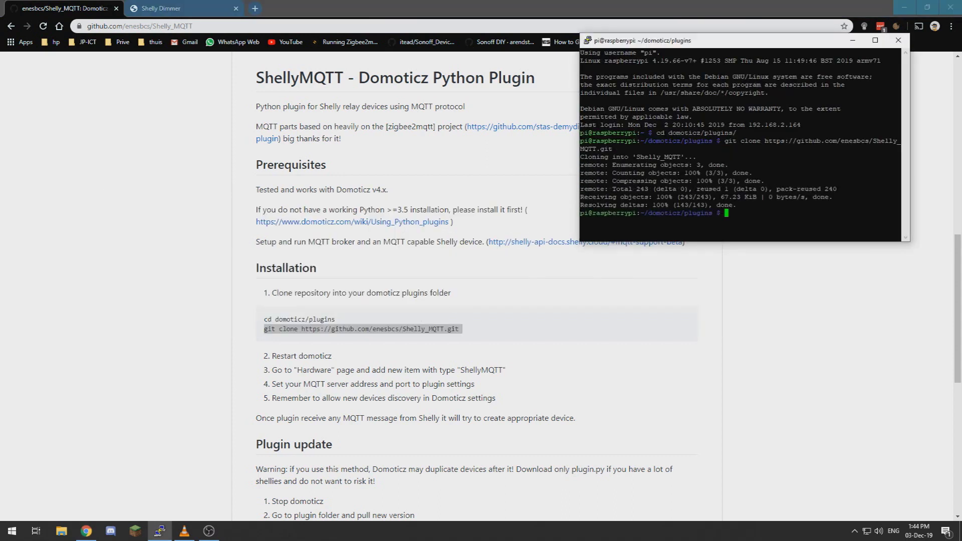
Step: Restart Domoticz with sudo service domoticz restart
{"action": "type", "text": "sudo service domoticz restart"}
{"action": "key", "text": "Return"}
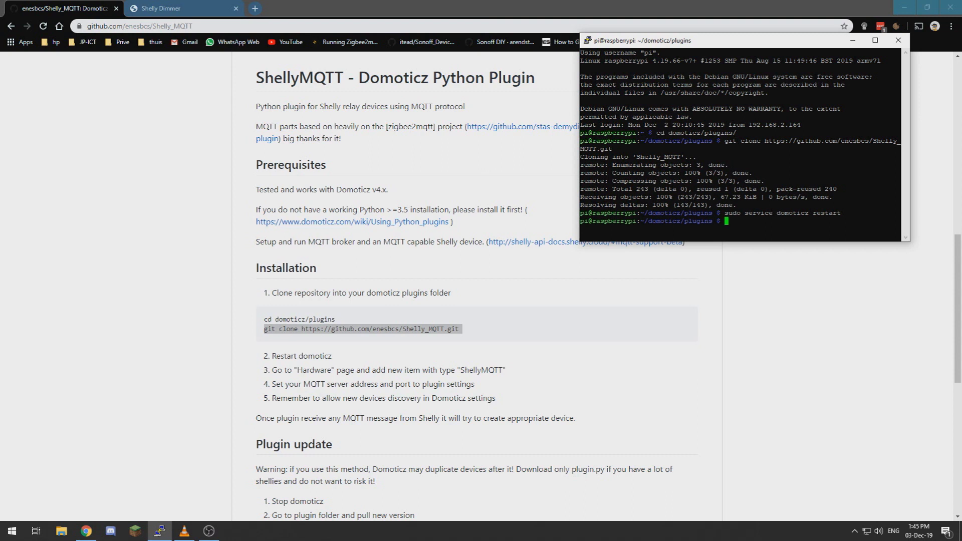
Step: Open Domoticz at 192.168.2.2 in a new tab and scroll the hardware type list to Shelly MQTT
{"action": "left_click", "coordinate": [257, 9]}
{"action": "type", "text": "192.168.2.2"}
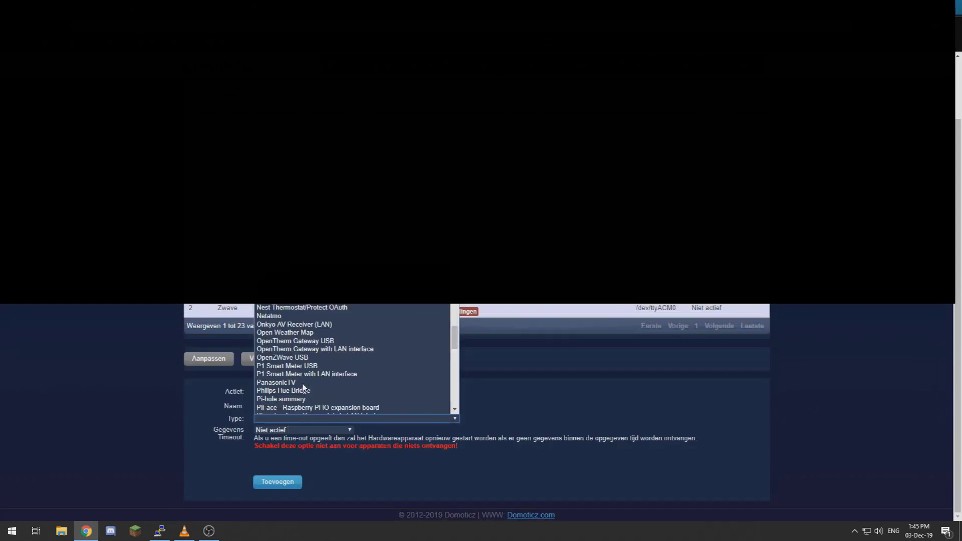
{"action": "scroll", "coordinate": [304, 387], "scroll_direction": "down", "scroll_amount": 8}
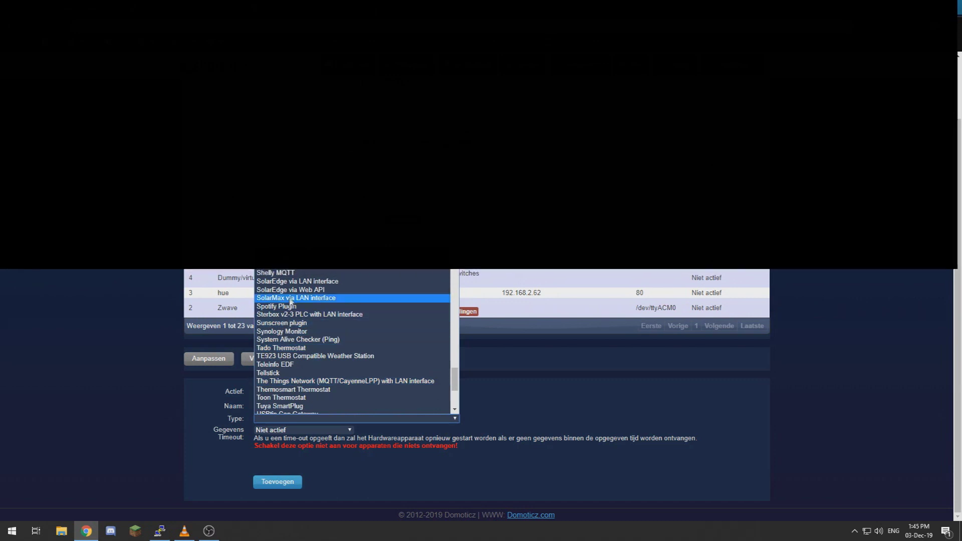
{"action": "scroll", "coordinate": [287, 333], "scroll_direction": "up", "scroll_amount": 3}
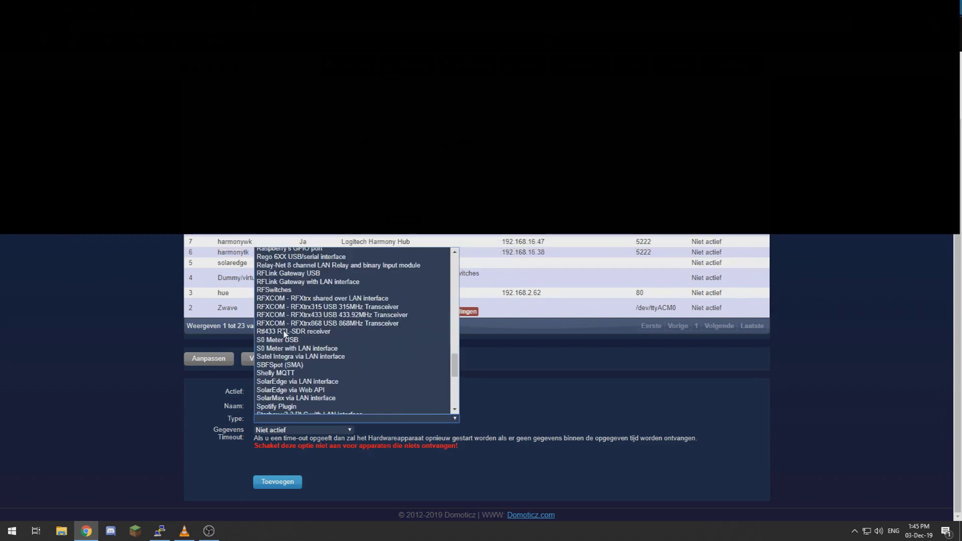
Step: Choose Shelly MQTT, change the server from 127.0.0.1 to 192.168.2.211, and enter the broker username
{"action": "left_click", "coordinate": [291, 373]}
{"action": "scroll", "coordinate": [186, 401], "scroll_direction": "down", "scroll_amount": 4}
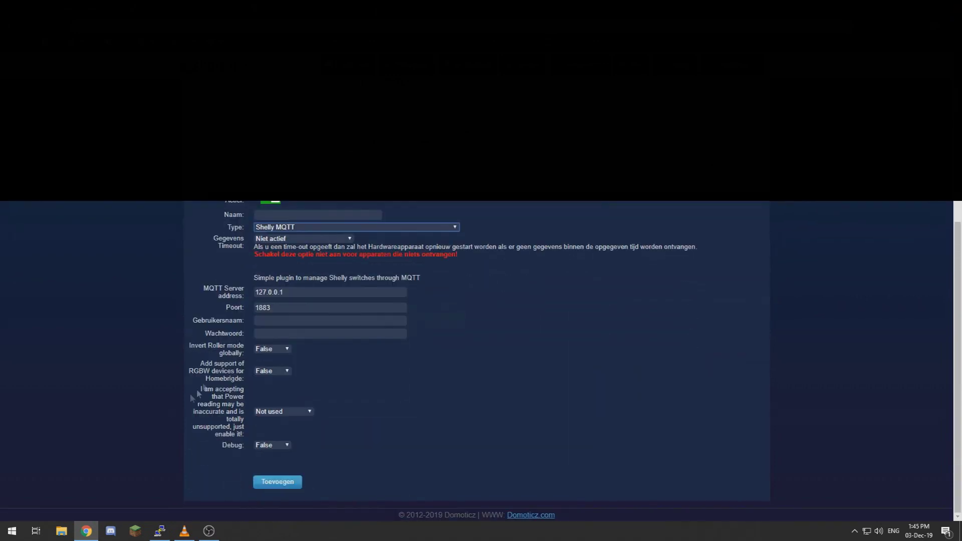
{"action": "left_click_drag", "start_coordinate": [283, 296], "coordinate": [197, 294]}
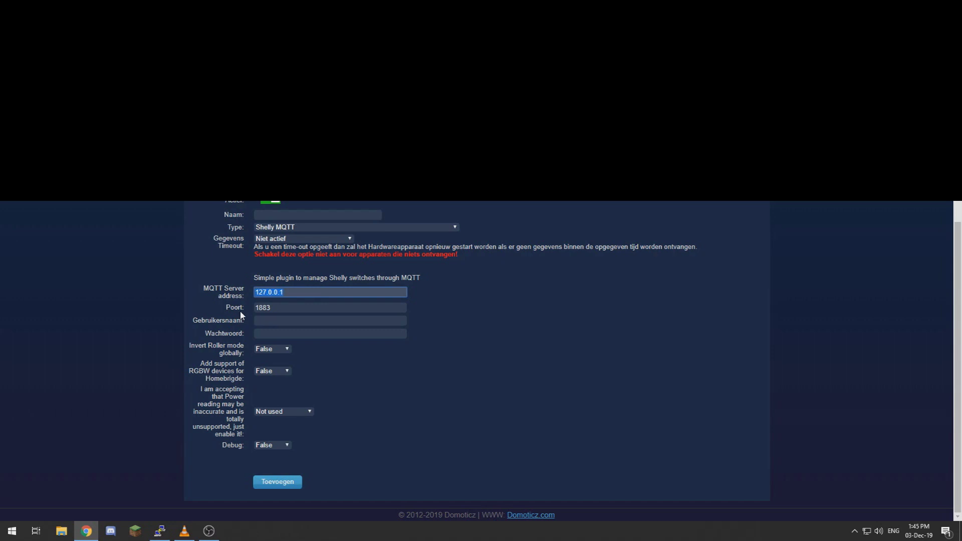
{"action": "type", "text": "192.168.2.211"}
{"action": "left_click", "coordinate": [267, 321]}
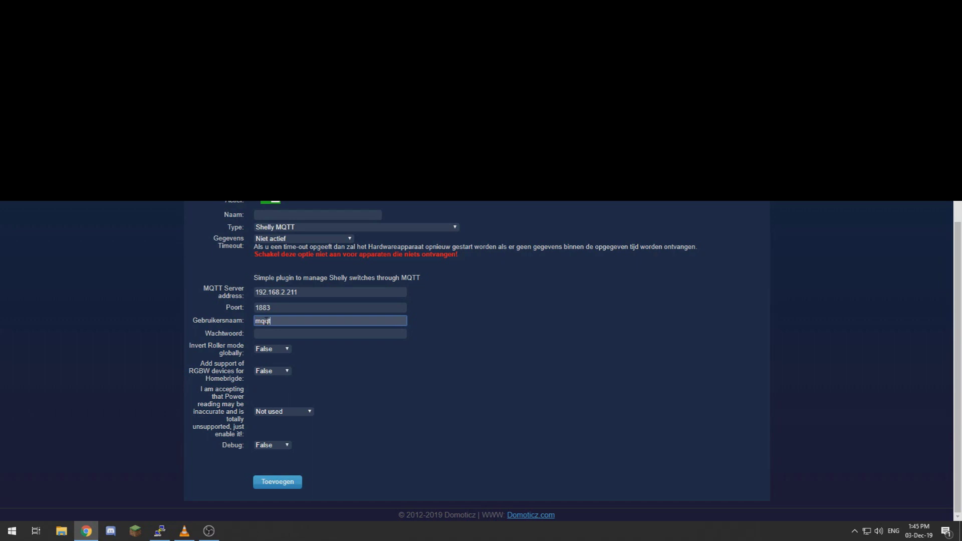
{"action": "left_click", "coordinate": [273, 335]}
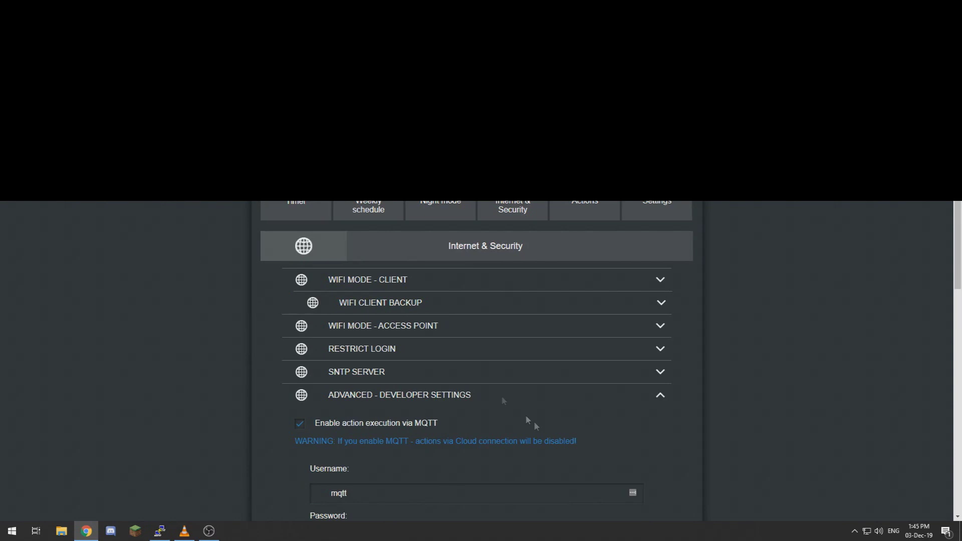
Step: Save the dimmer's Advanced - Developer MQTT settings and return to the Domoticz hardware tab
{"action": "scroll", "coordinate": [312, 412], "scroll_direction": "down", "scroll_amount": 5}
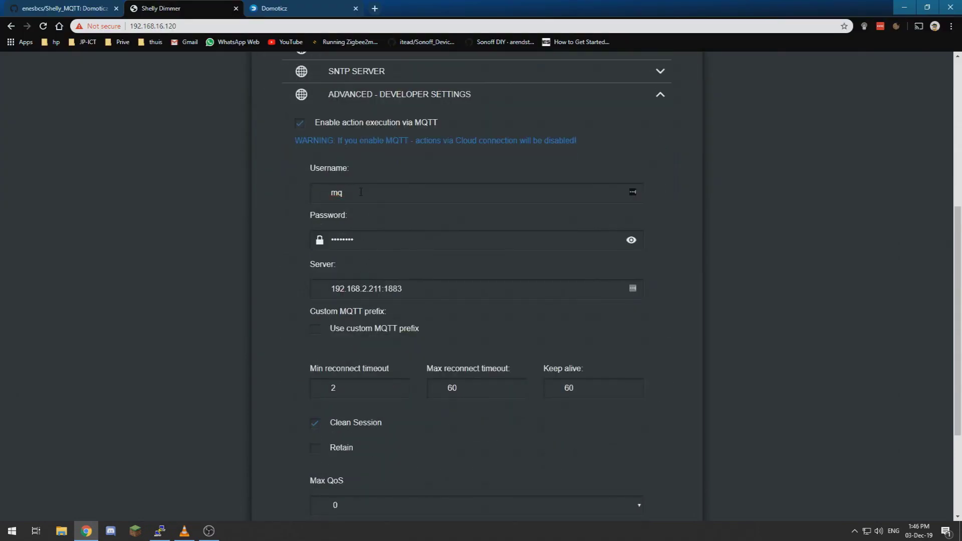
{"action": "scroll", "coordinate": [372, 398], "scroll_direction": "down", "scroll_amount": 3}
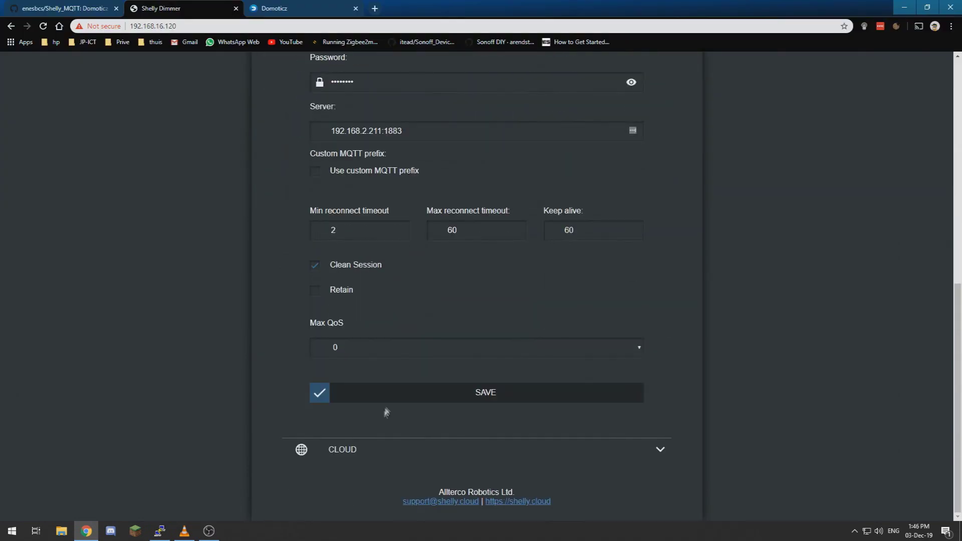
{"action": "left_click", "coordinate": [372, 396]}
{"action": "left_click", "coordinate": [281, 8]}
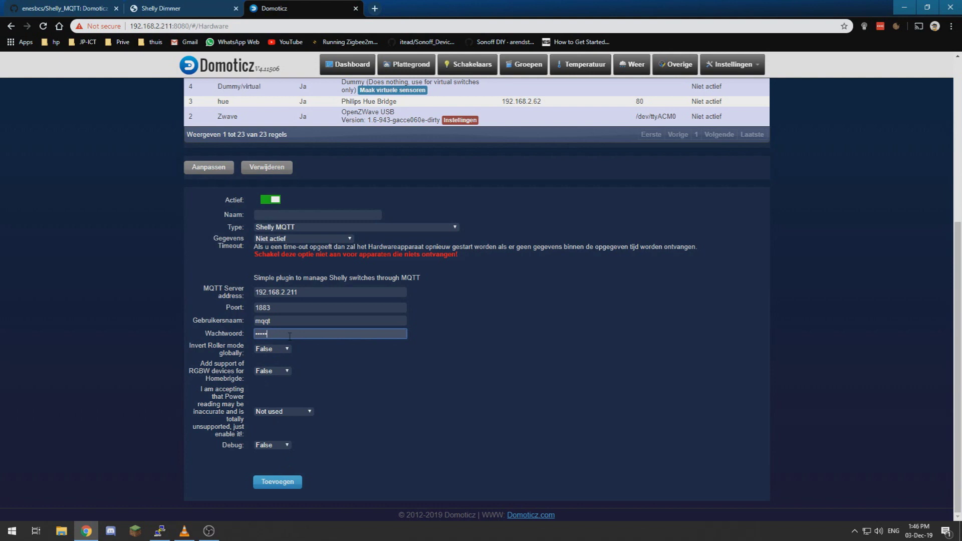
Step: Finish the broker password, set power reading to Power and energy, and start naming the hardware
{"action": "type", "text": "t"}
{"action": "left_click", "coordinate": [280, 414]}
{"action": "left_click", "coordinate": [283, 420]}
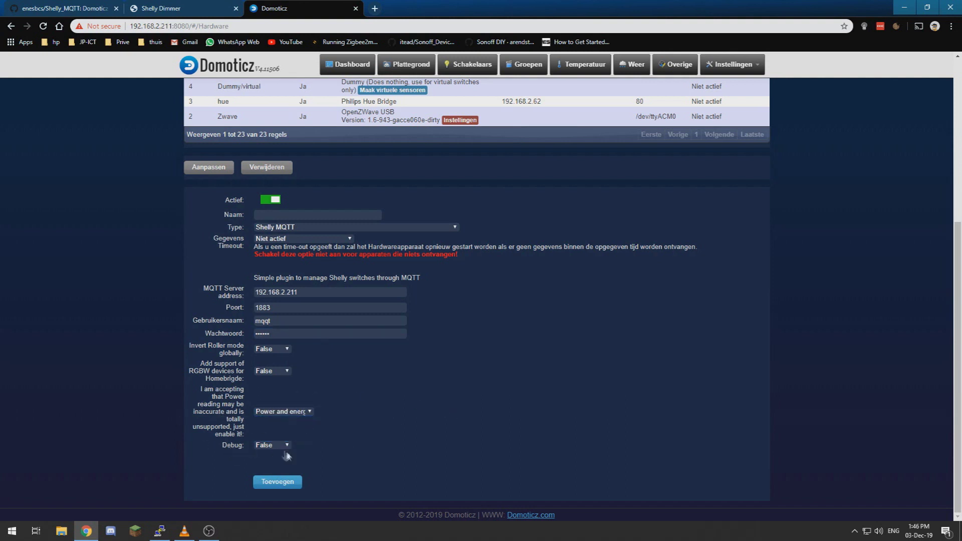
{"action": "left_click", "coordinate": [284, 216]}
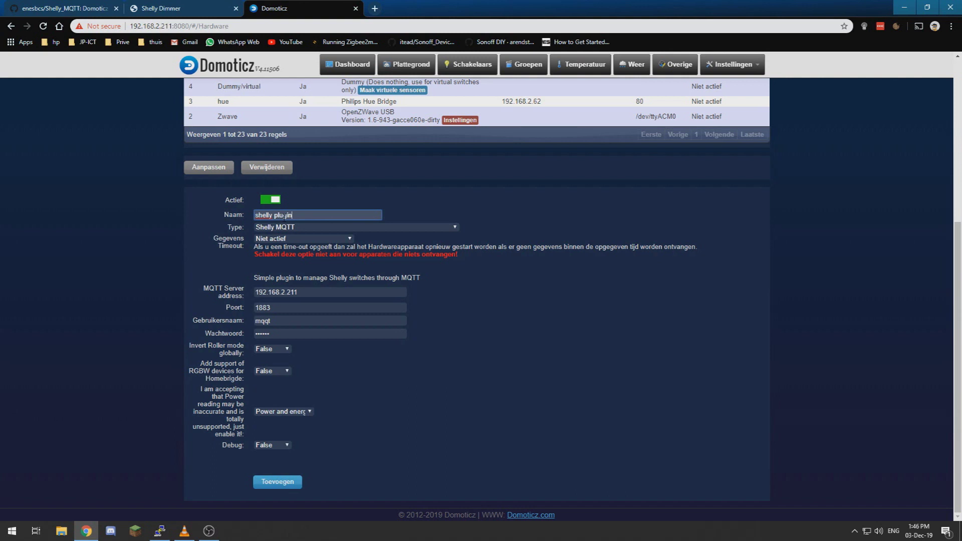
Step: Add the new Shelly MQTT hardware and go to the device list under Instellingen > Apparaten
{"action": "left_click", "coordinate": [288, 484]}
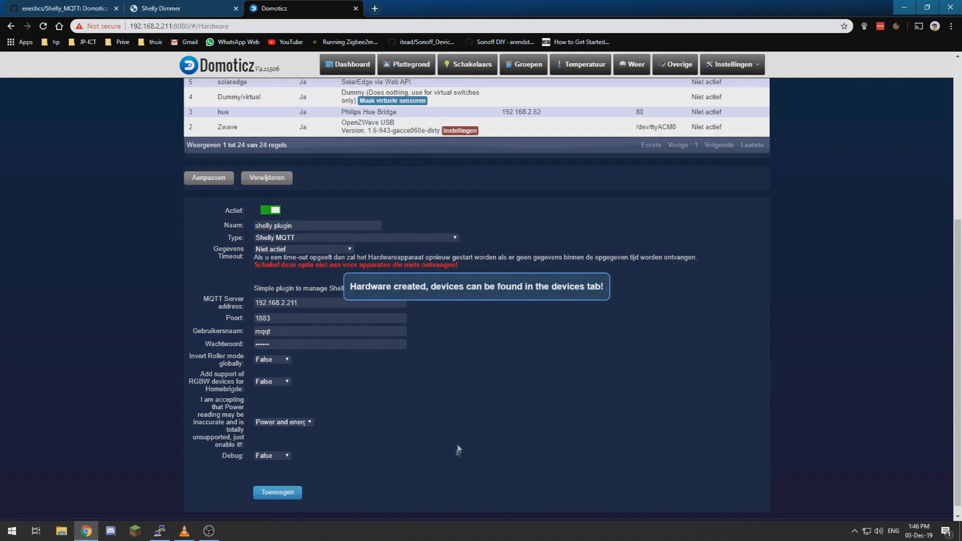
{"action": "mouse_move", "coordinate": [733, 66]}
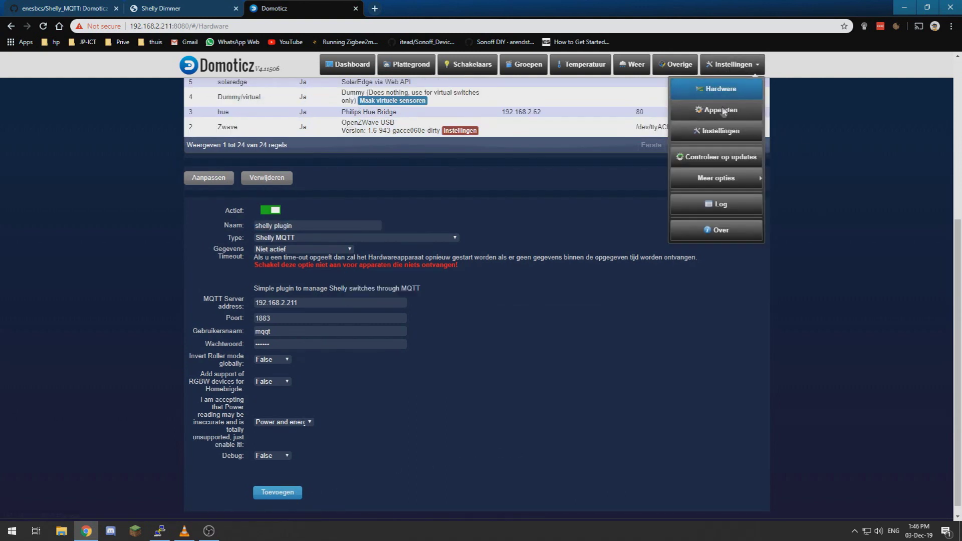
{"action": "left_click", "coordinate": [723, 110]}
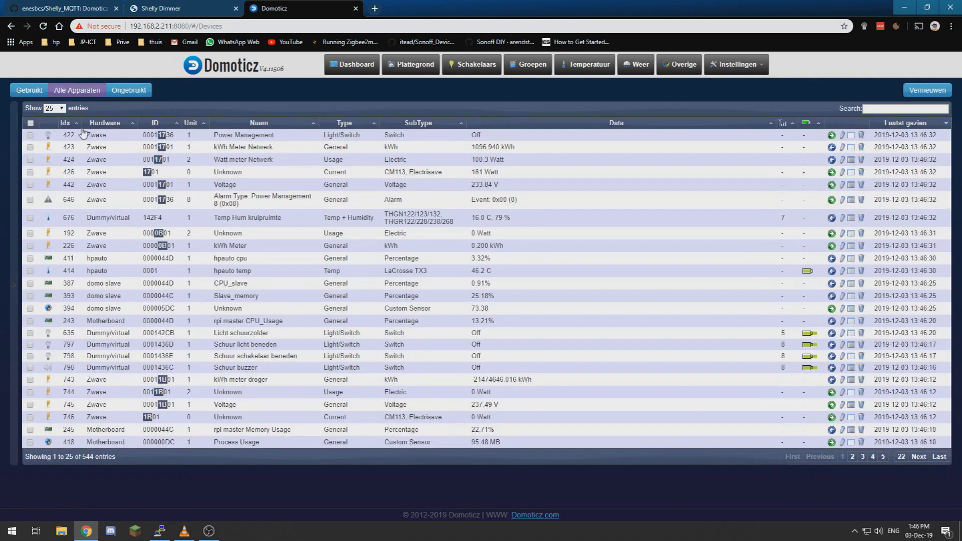
Step: Sort the devices by Idx, newest first, then show the system log
{"action": "left_click", "coordinate": [76, 126]}
{"action": "left_click", "coordinate": [76, 125]}
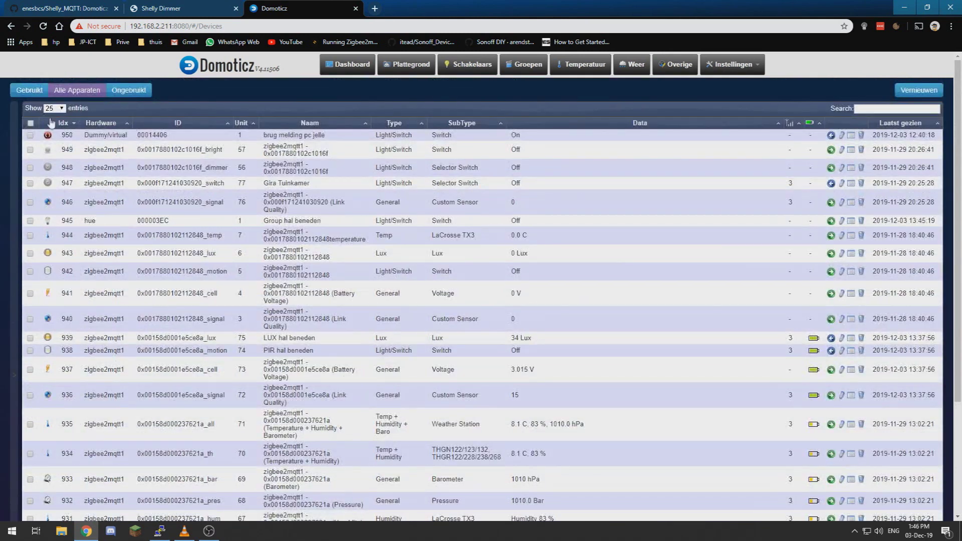
{"action": "left_click", "coordinate": [733, 64]}
{"action": "left_click", "coordinate": [717, 200]}
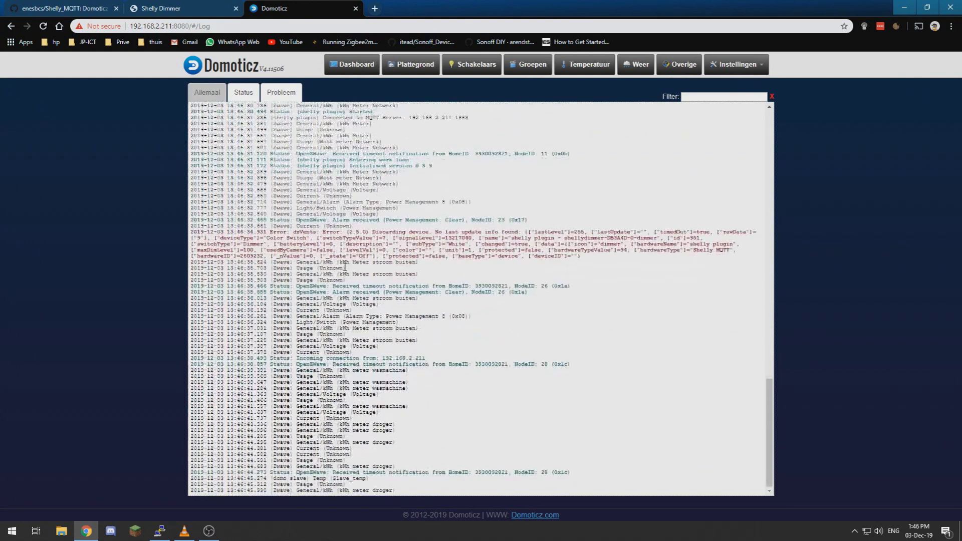
Step: Filter the log on 'she' for shelly plugin messages, then return to the device list
{"action": "scroll", "coordinate": [345, 267], "scroll_direction": "up", "scroll_amount": 2}
{"action": "left_click", "coordinate": [690, 97]}
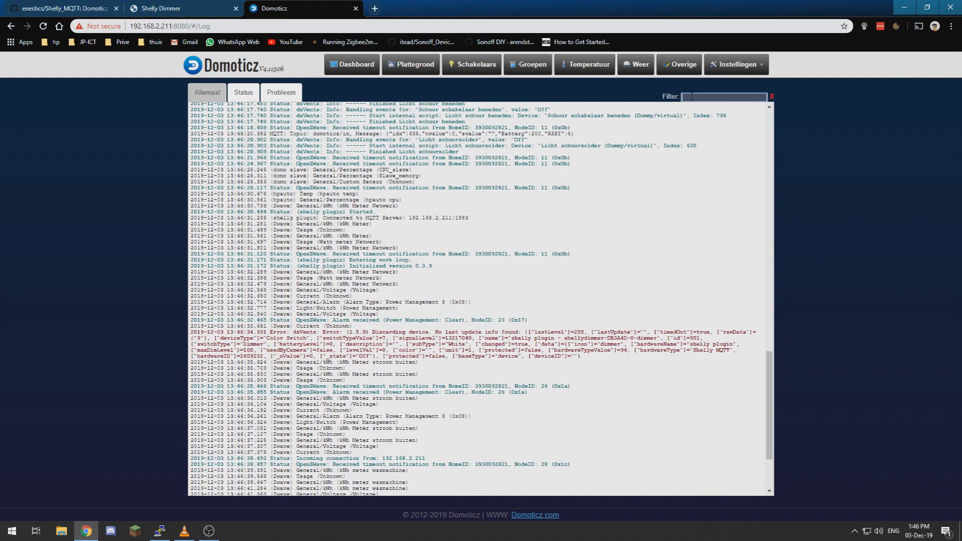
{"action": "type", "text": "shelly"}
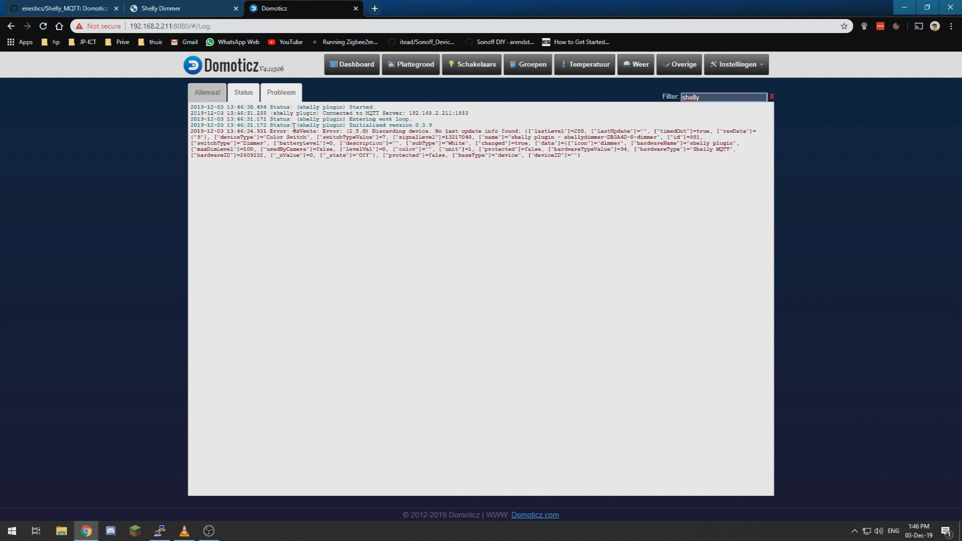
{"action": "mouse_move", "coordinate": [732, 73]}
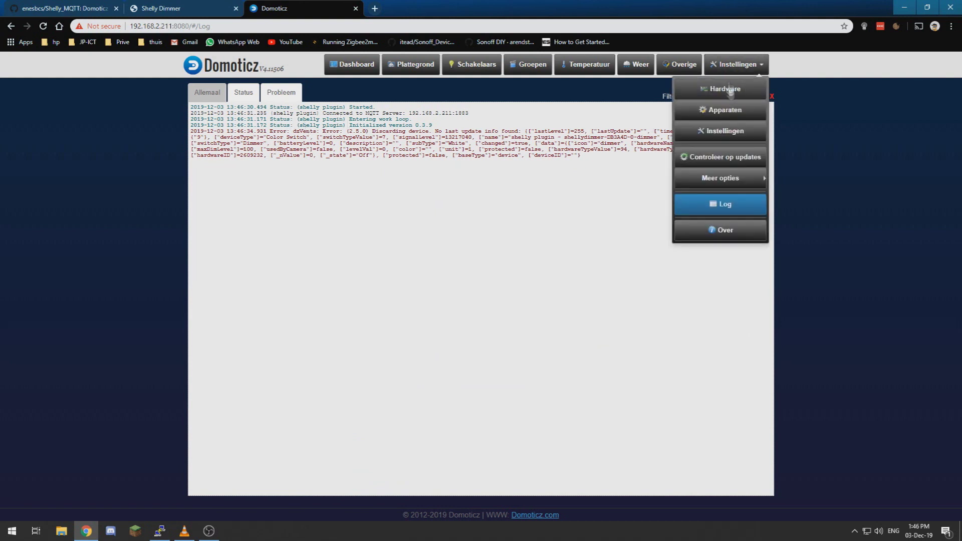
{"action": "left_click", "coordinate": [725, 112]}
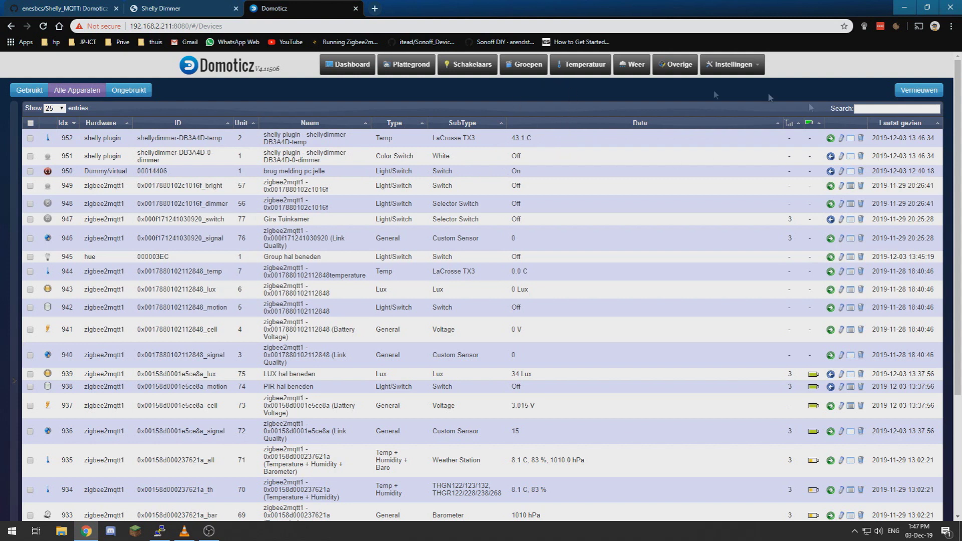
Step: In Schakelaars, change the shelly dimmer tile's Naam to 'dimmer 1' and save it
{"action": "left_click", "coordinate": [484, 70]}
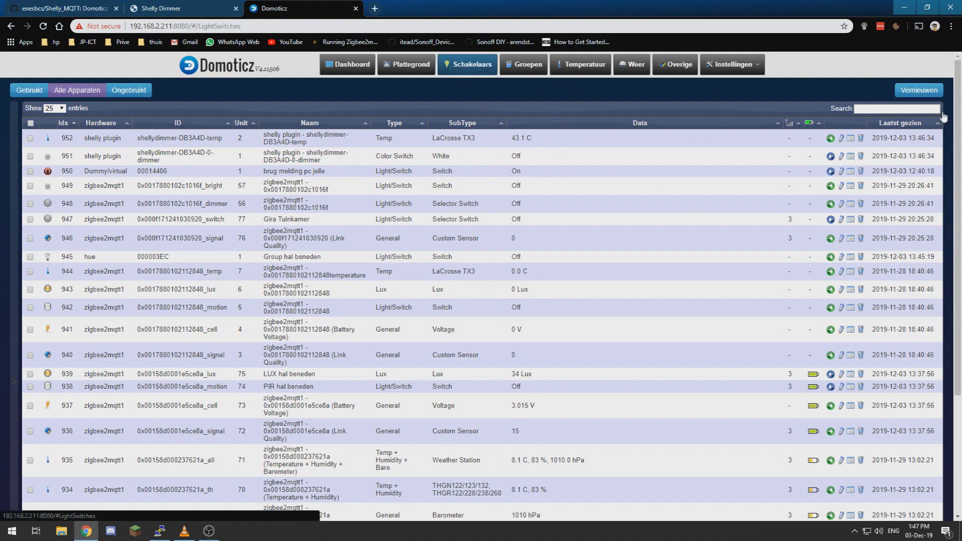
{"action": "scroll", "coordinate": [952, 107], "scroll_direction": "down", "scroll_amount": 20}
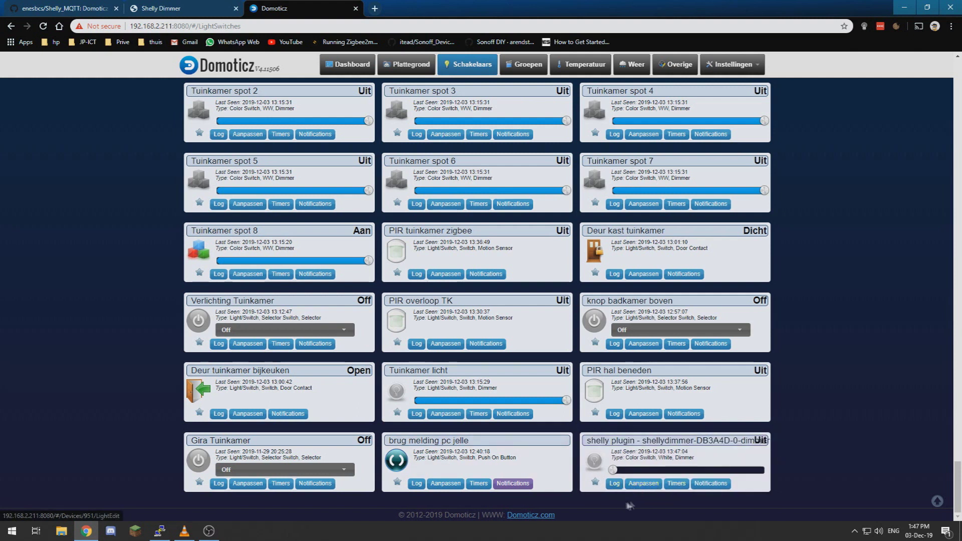
{"action": "left_click", "coordinate": [639, 488]}
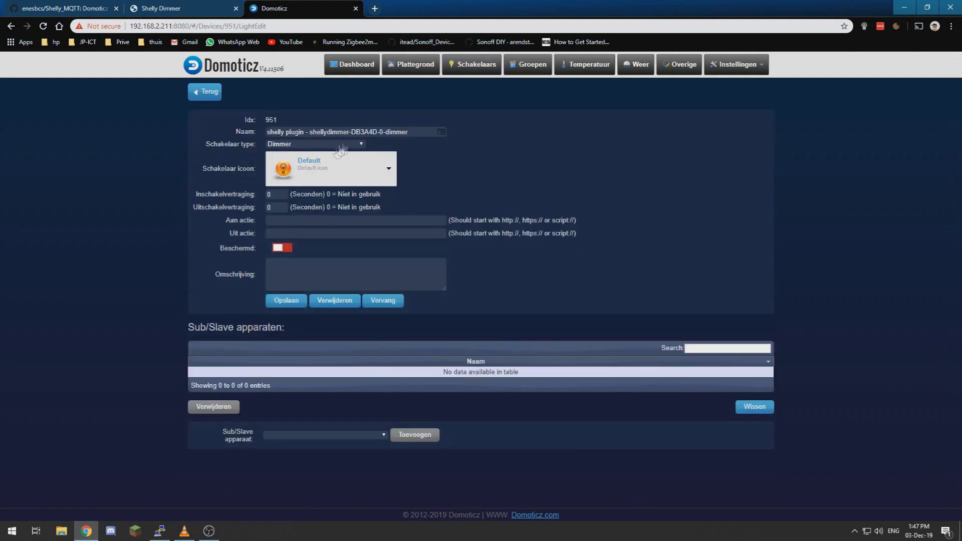
{"action": "left_click_drag", "start_coordinate": [408, 132], "coordinate": [309, 132]}
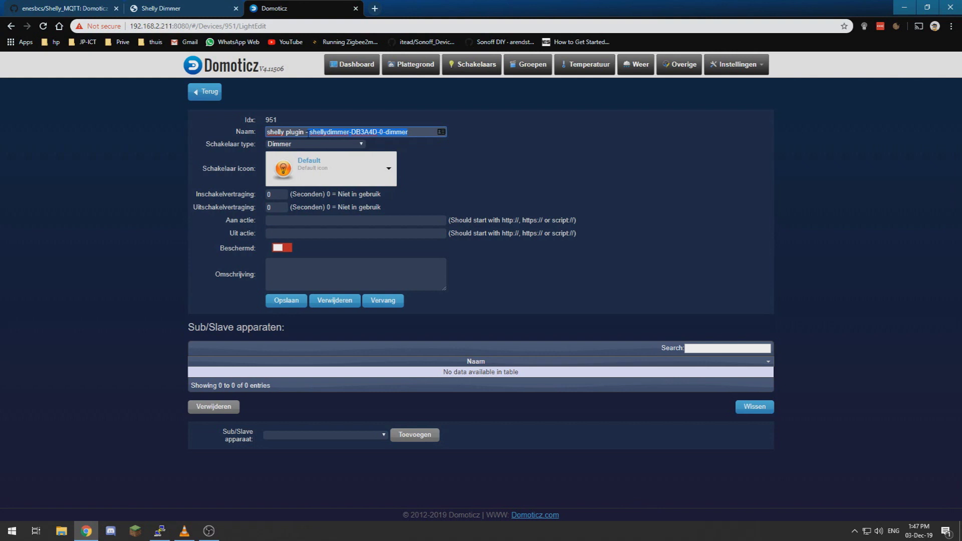
{"action": "key", "text": "BackSpace"}
{"action": "key", "text": "BackSpace"}
{"action": "key", "text": "BackSpace"}
{"action": "key", "text": "BackSpace"}
{"action": "key", "text": "BackSpace"}
{"action": "key", "text": "BackSpace"}
{"action": "key", "text": "BackSpace"}
{"action": "key", "text": "BackSpace"}
{"action": "key", "text": "BackSpace"}
{"action": "key", "text": "BackSpace"}
{"action": "key", "text": "BackSpace"}
{"action": "key", "text": "BackSpace"}
{"action": "key", "text": "BackSpace"}
{"action": "key", "text": "BackSpace"}
{"action": "key", "text": "BackSpace"}
{"action": "key", "text": "BackSpace"}
{"action": "key", "text": "BackSpace"}
{"action": "type", "text": "dim"}
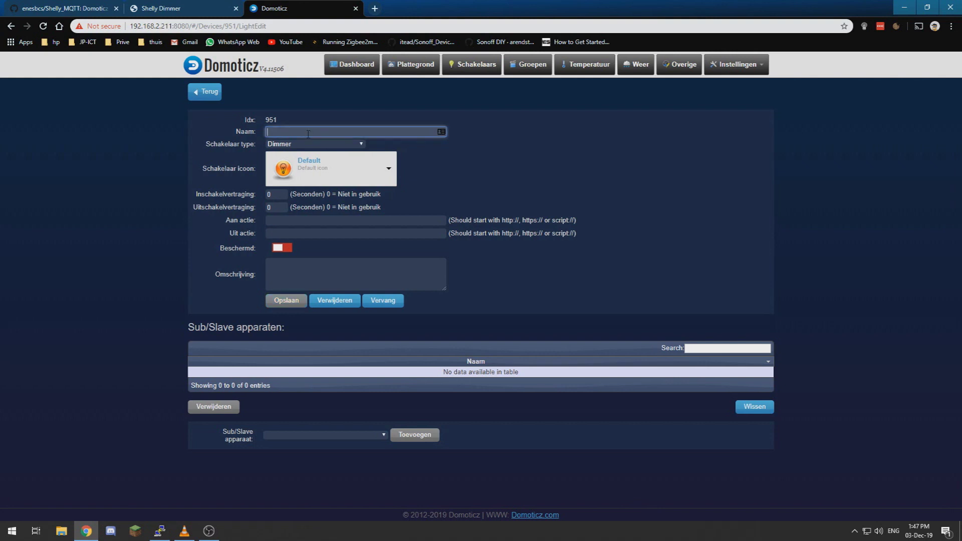
{"action": "type", "text": "mer 1"}
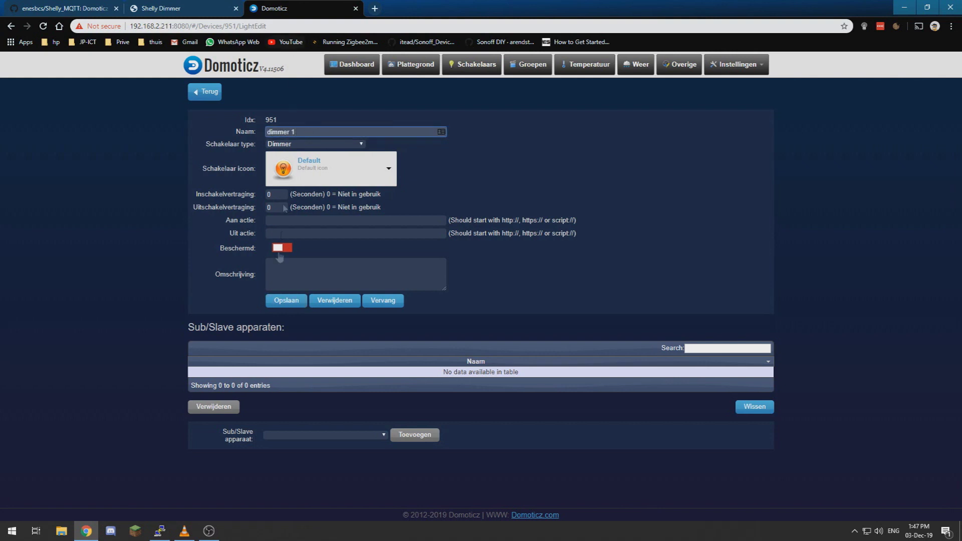
{"action": "left_click", "coordinate": [296, 310]}
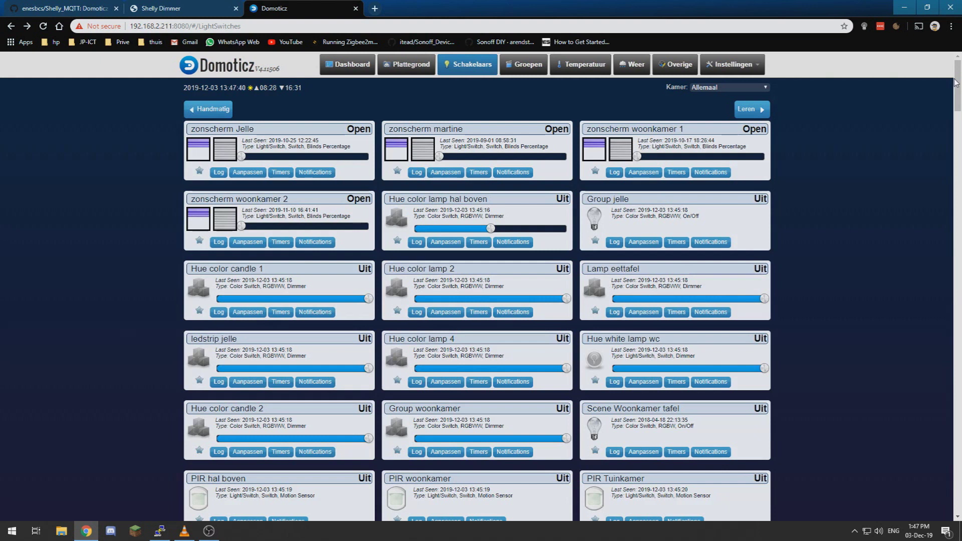
Step: Set dimmer 1's slider to about 74%, 18%, 40%, 70%, 94%, then 13%
{"action": "left_click_drag", "start_coordinate": [956, 85], "coordinate": [958, 501]}
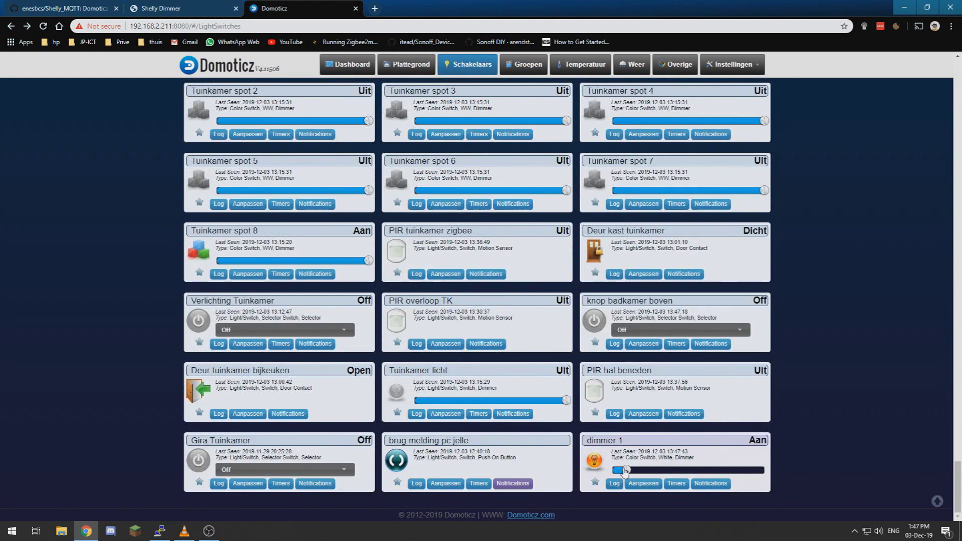
{"action": "left_click", "coordinate": [725, 470]}
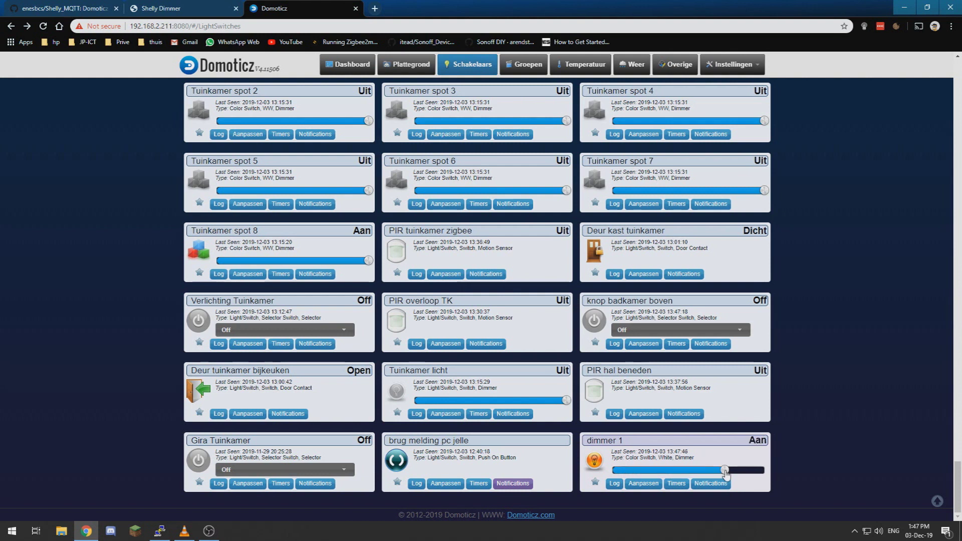
{"action": "left_click", "coordinate": [641, 471]}
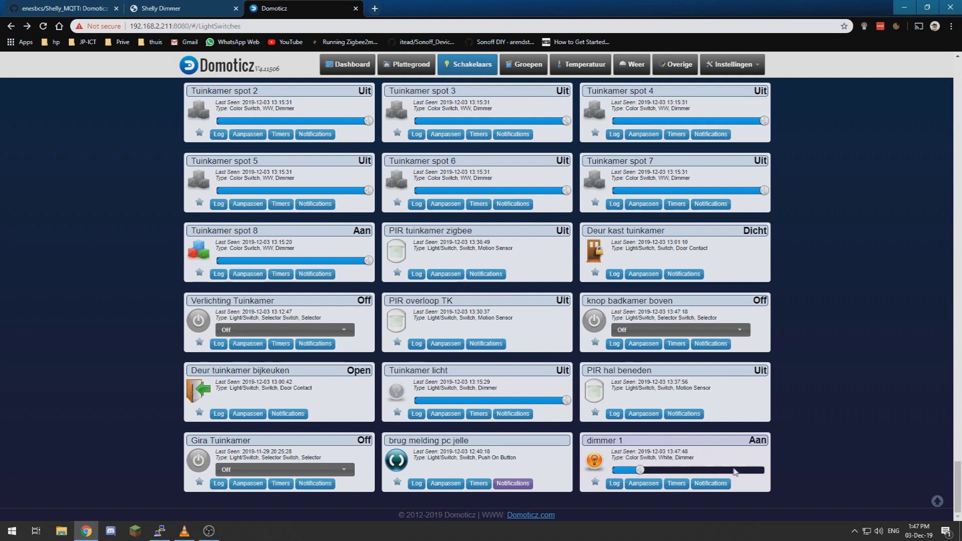
{"action": "left_click", "coordinate": [675, 472]}
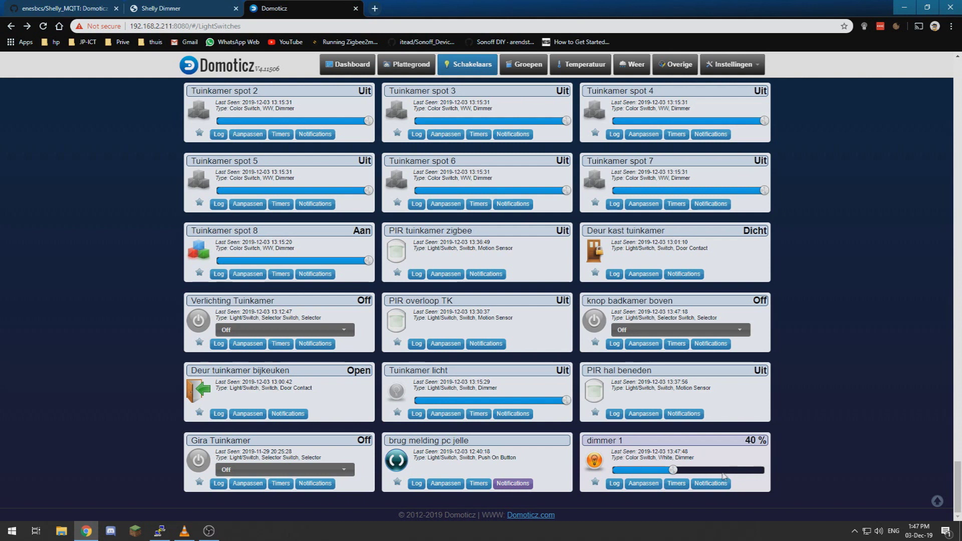
{"action": "left_click", "coordinate": [726, 474]}
{"action": "left_click", "coordinate": [755, 474]}
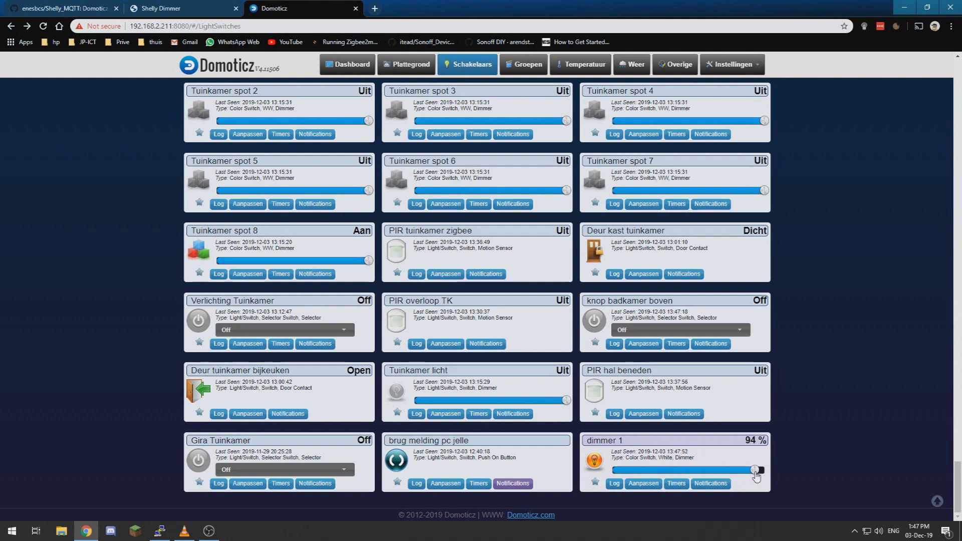
{"action": "left_click", "coordinate": [634, 472]}
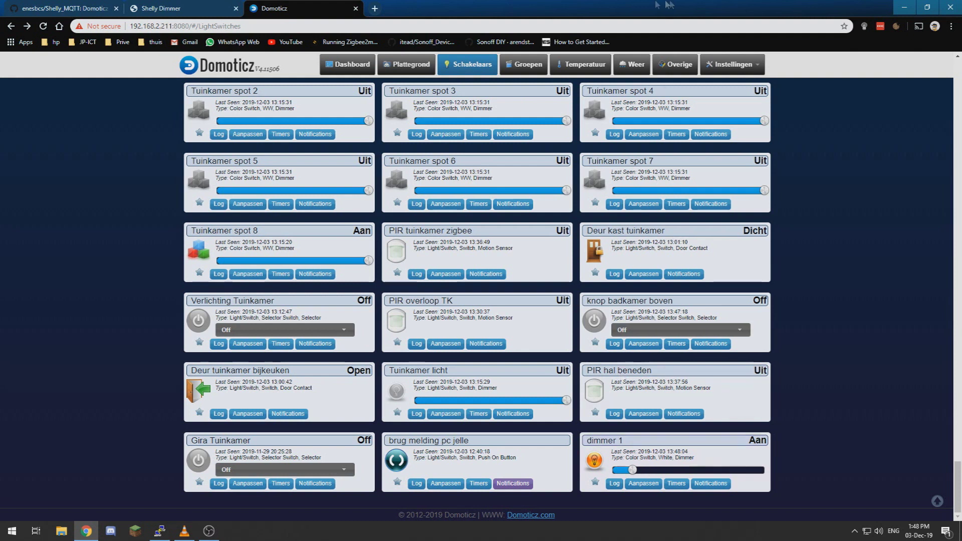
Step: In the Shelly Dimmer's Settings, delete the existing calibration and confirm with Yes
{"action": "left_click", "coordinate": [201, 8]}
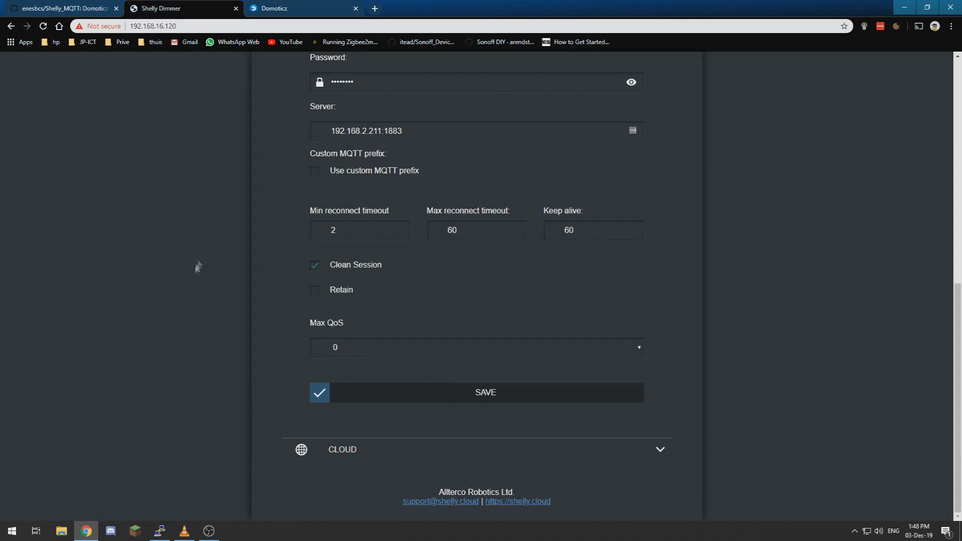
{"action": "scroll", "coordinate": [198, 267], "scroll_direction": "up", "scroll_amount": 8}
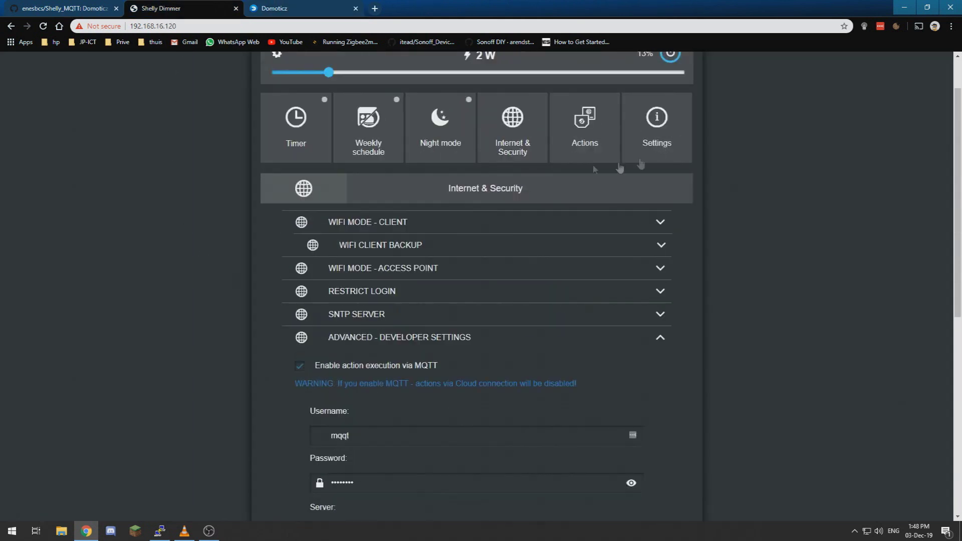
{"action": "left_click", "coordinate": [662, 136]}
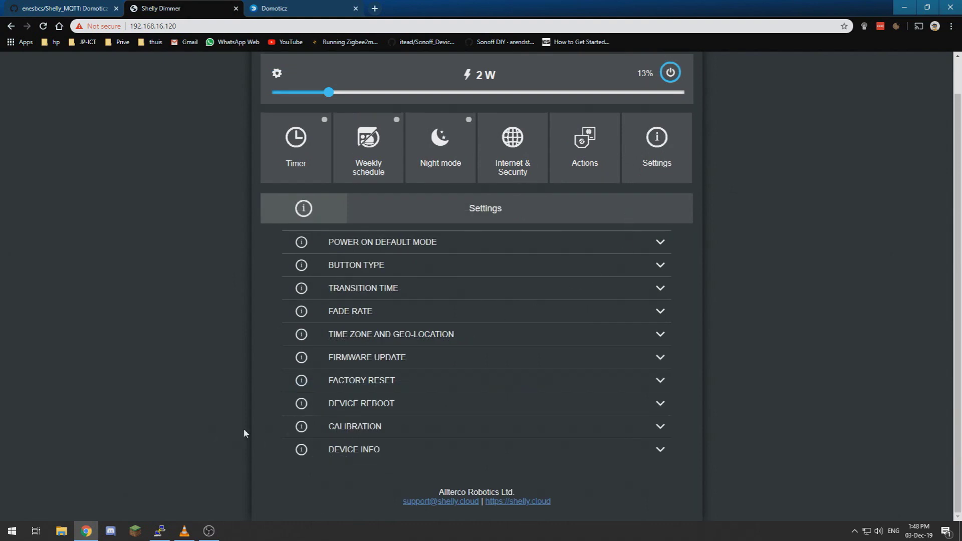
{"action": "left_click", "coordinate": [353, 428]}
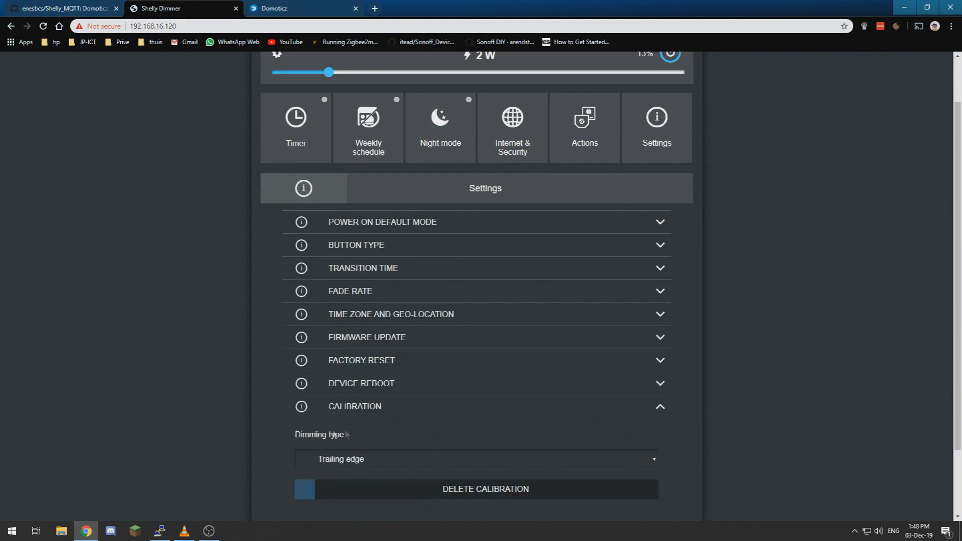
{"action": "left_click", "coordinate": [375, 458]}
{"action": "scroll", "coordinate": [175, 398], "scroll_direction": "down", "scroll_amount": 2}
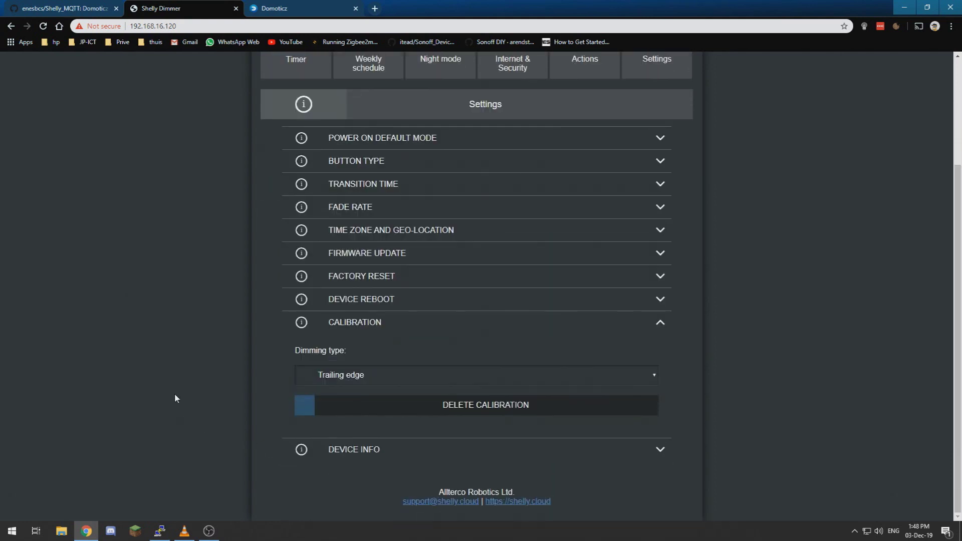
{"action": "left_click", "coordinate": [407, 412]}
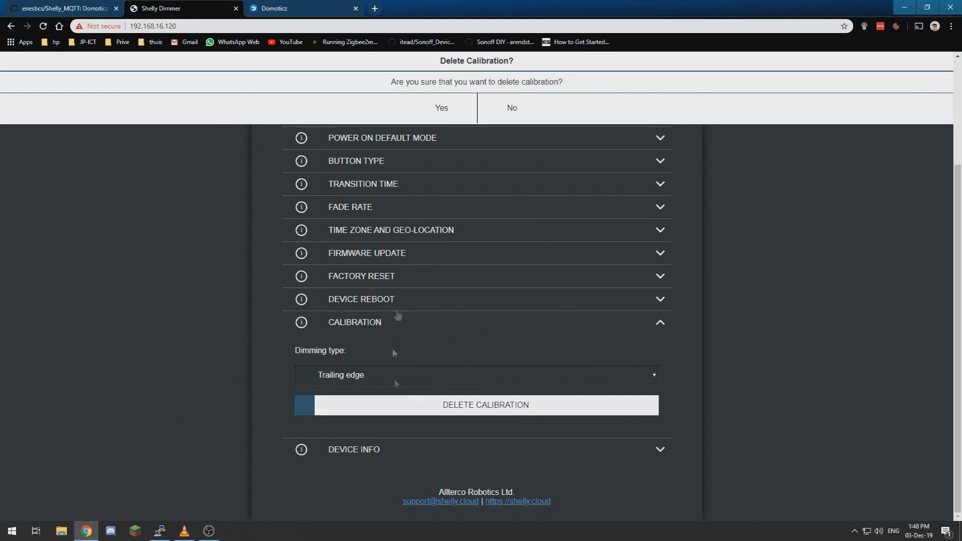
{"action": "left_click", "coordinate": [446, 107]}
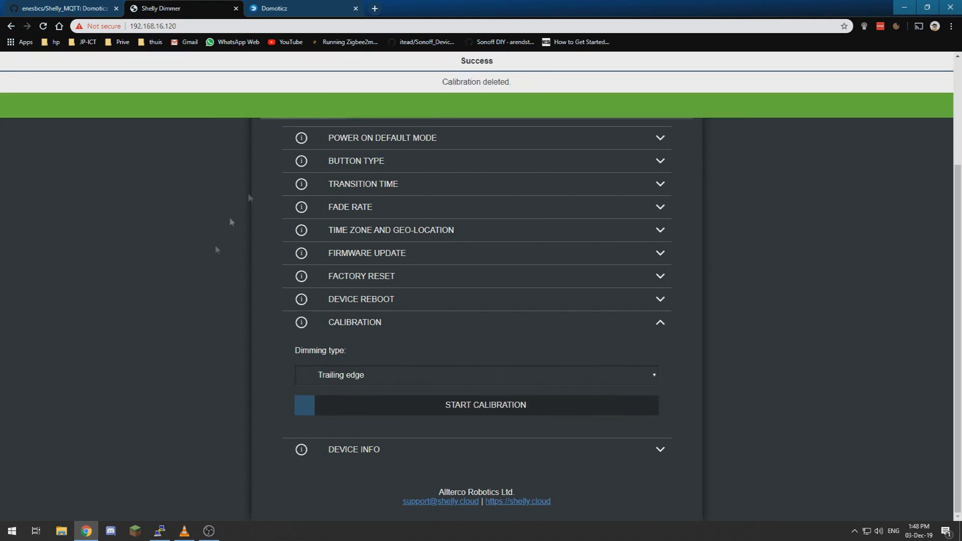
Step: Reopen the Calibration section and keep Trailing edge as the dimming type
{"action": "left_click", "coordinate": [382, 323]}
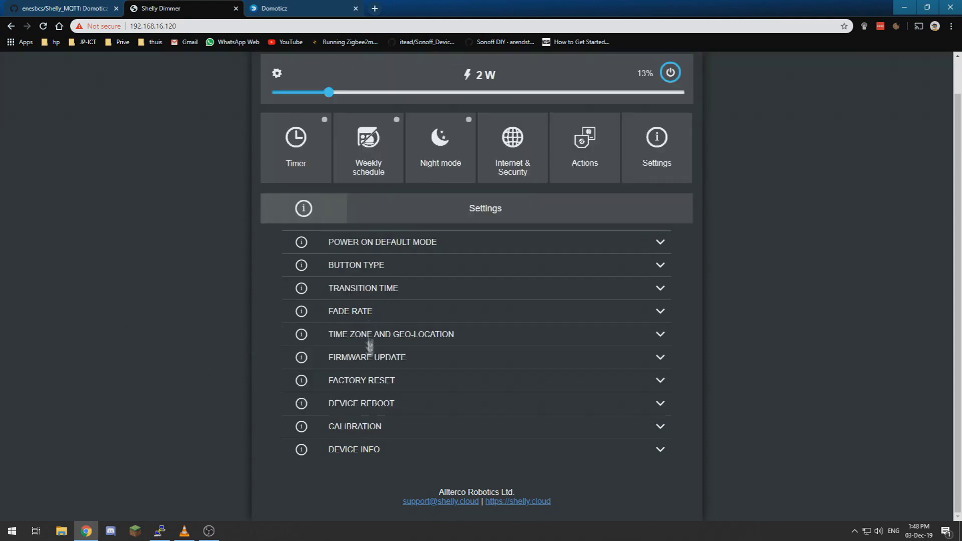
{"action": "left_click", "coordinate": [362, 425]}
{"action": "left_click", "coordinate": [381, 376]}
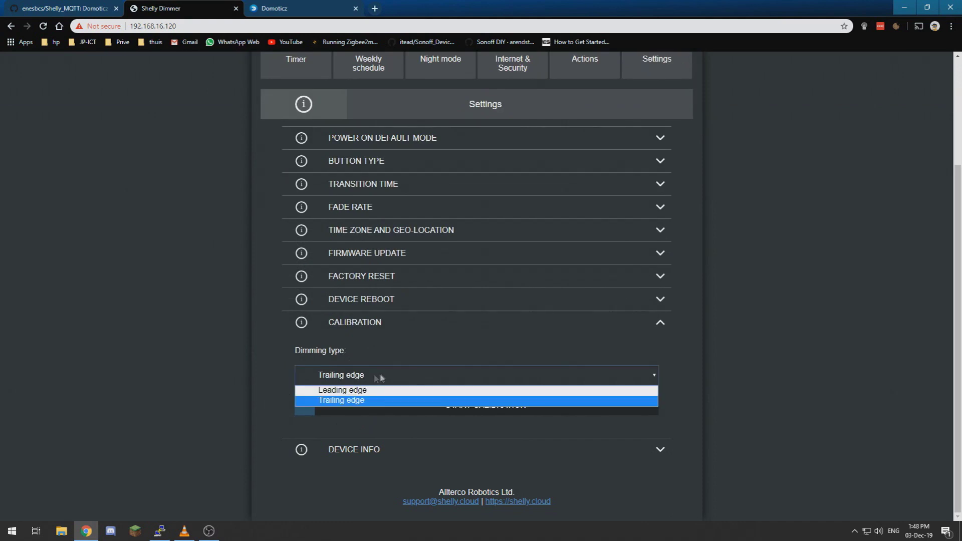
{"action": "left_click", "coordinate": [380, 396]}
Step: Check the factory reset, reboot and firmware v1.5.6 sections, then reopen Calibration
{"action": "left_click", "coordinate": [376, 282]}
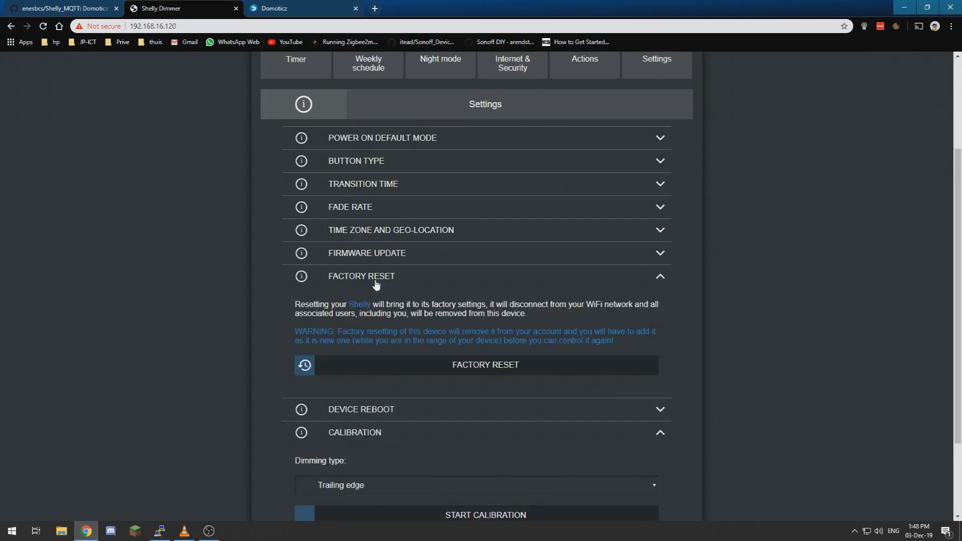
{"action": "left_click", "coordinate": [376, 283]}
{"action": "left_click", "coordinate": [372, 304]}
{"action": "left_click", "coordinate": [374, 303]}
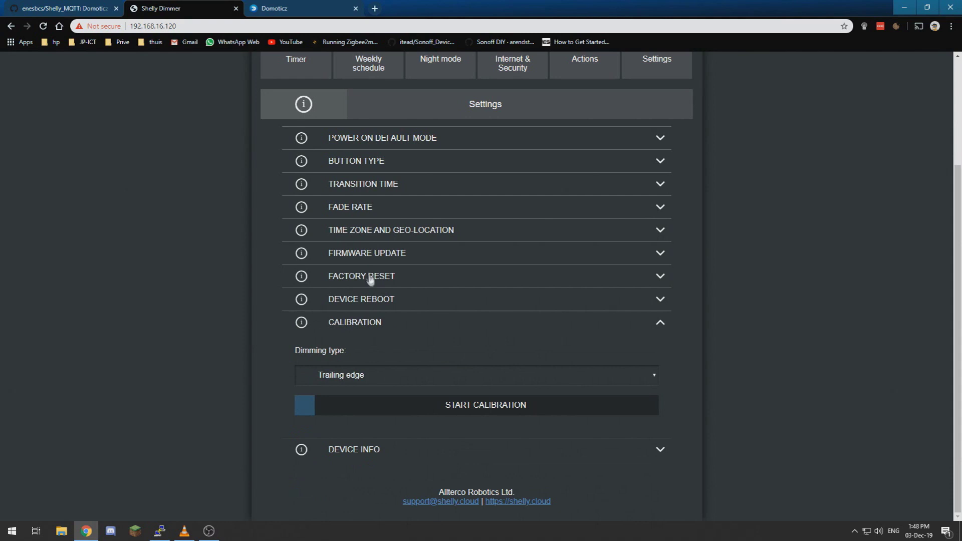
{"action": "left_click", "coordinate": [369, 279]}
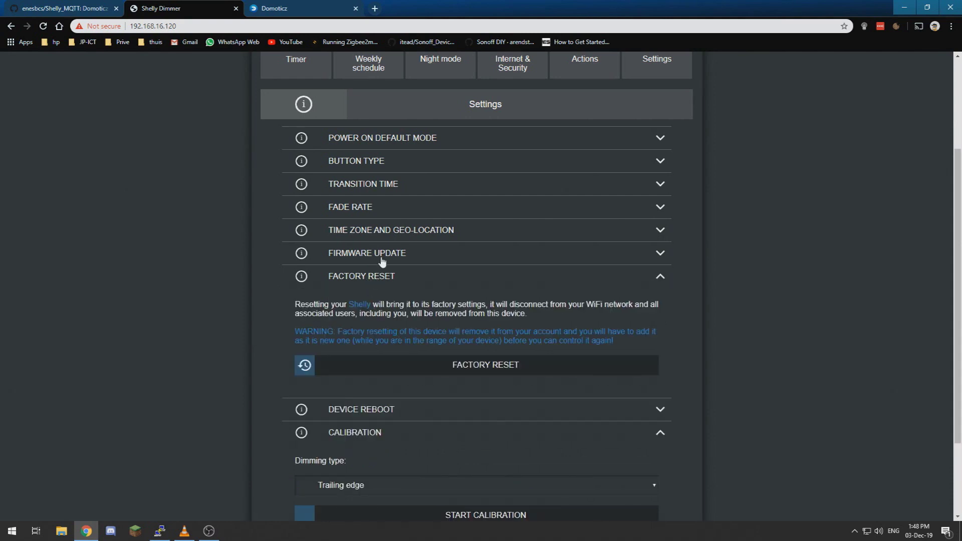
{"action": "left_click", "coordinate": [381, 257]}
{"action": "scroll", "coordinate": [380, 265], "scroll_direction": "down", "scroll_amount": 3}
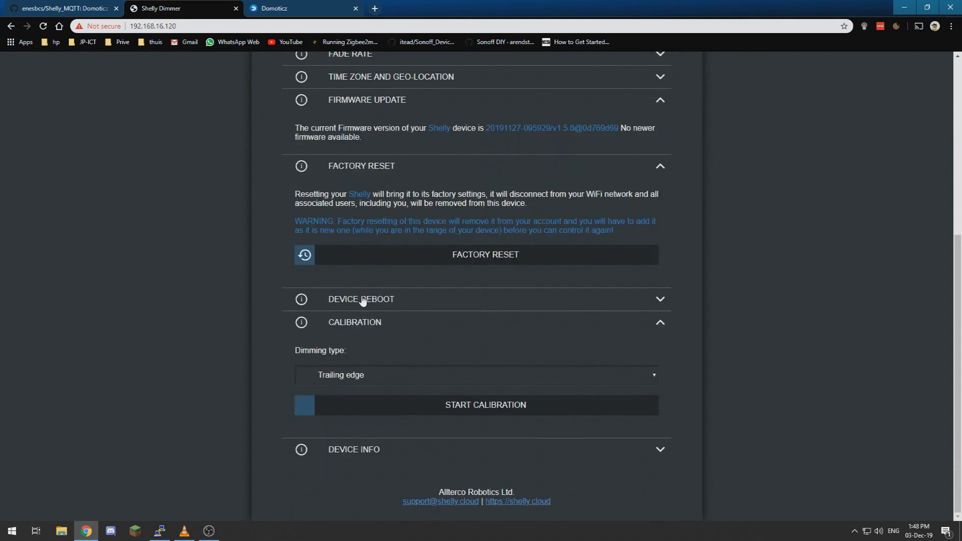
{"action": "left_click", "coordinate": [359, 324]}
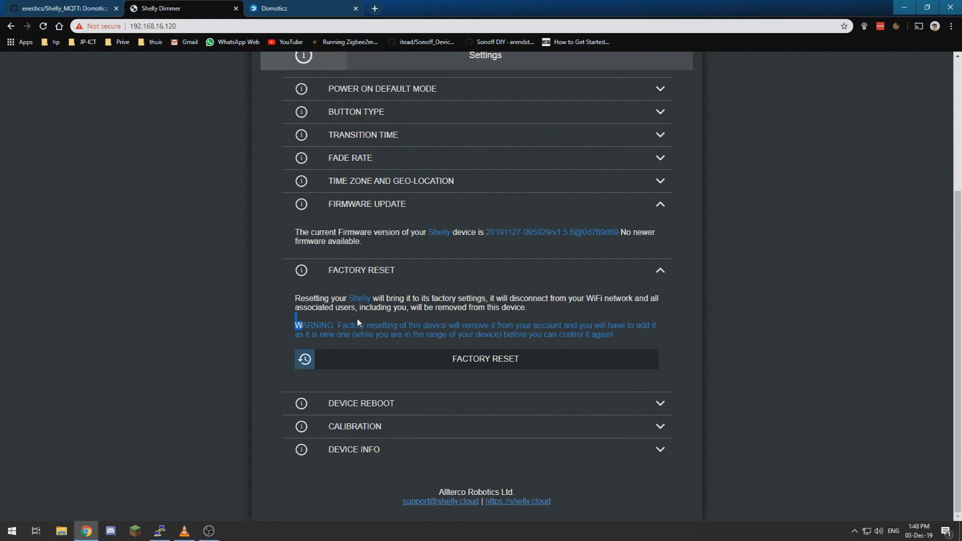
{"action": "left_click", "coordinate": [354, 426]}
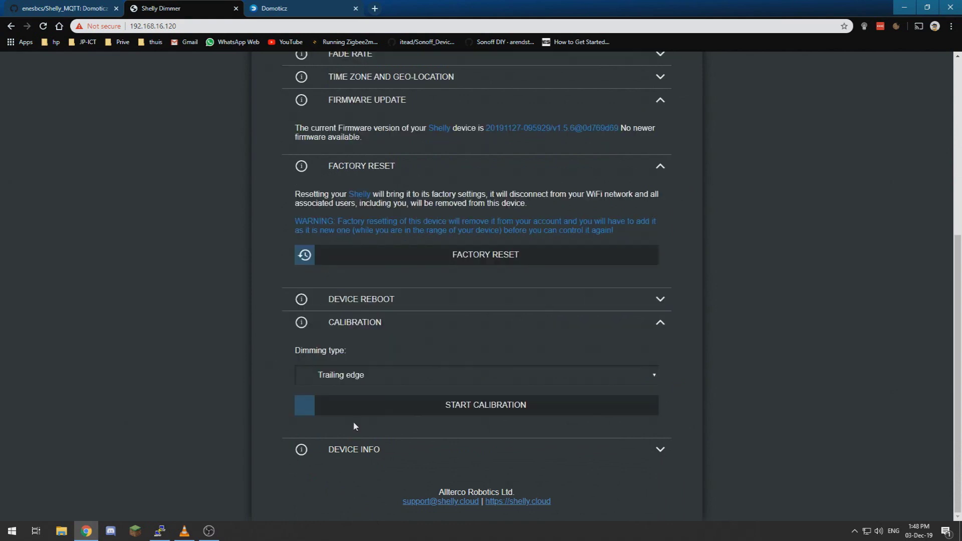
Step: Start a new calibration and confirm Yes so the Calibrating progress runs
{"action": "left_click", "coordinate": [380, 406]}
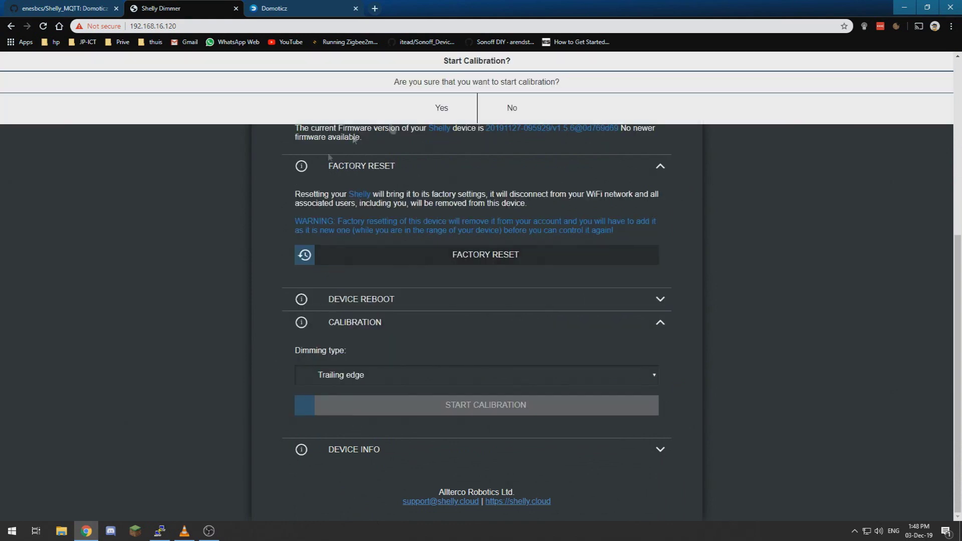
{"action": "left_click", "coordinate": [448, 108]}
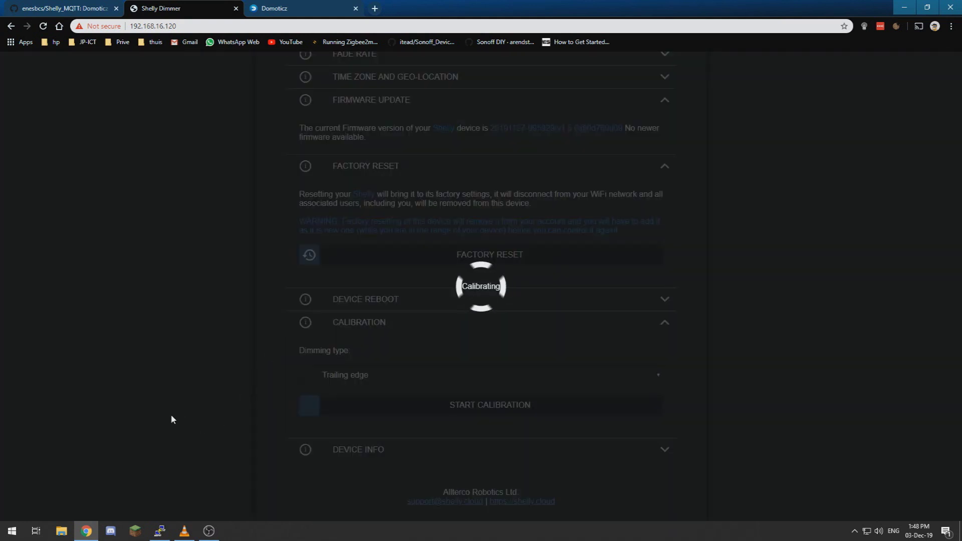